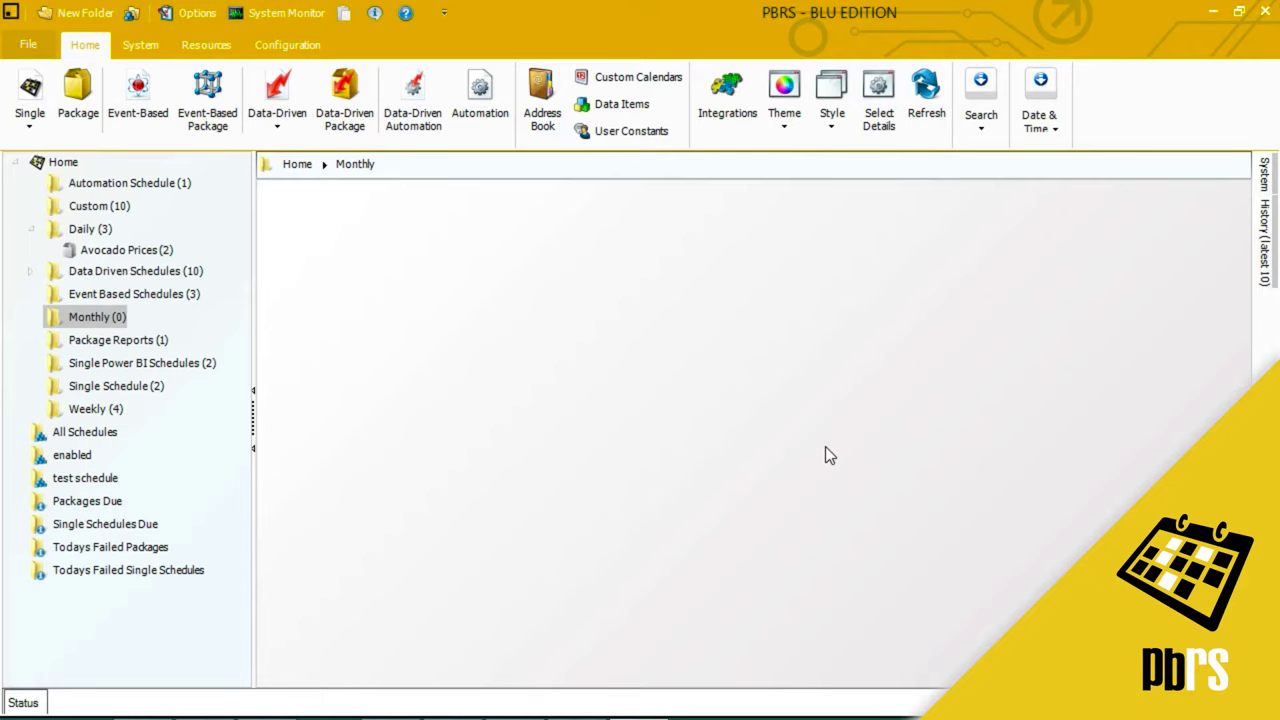
Start a new data-driven schedule for a Power BI Service paginated report.
left_click(289, 131)
mouse_move(340, 148)
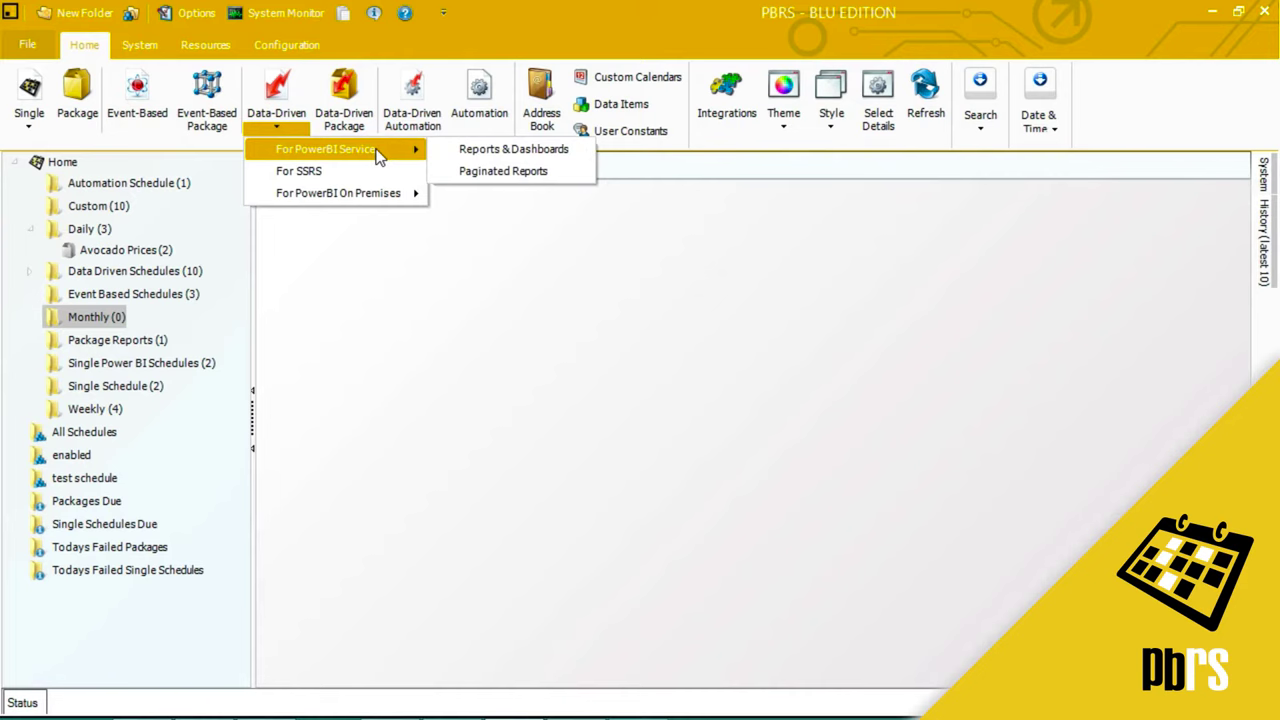
left_click(503, 171)
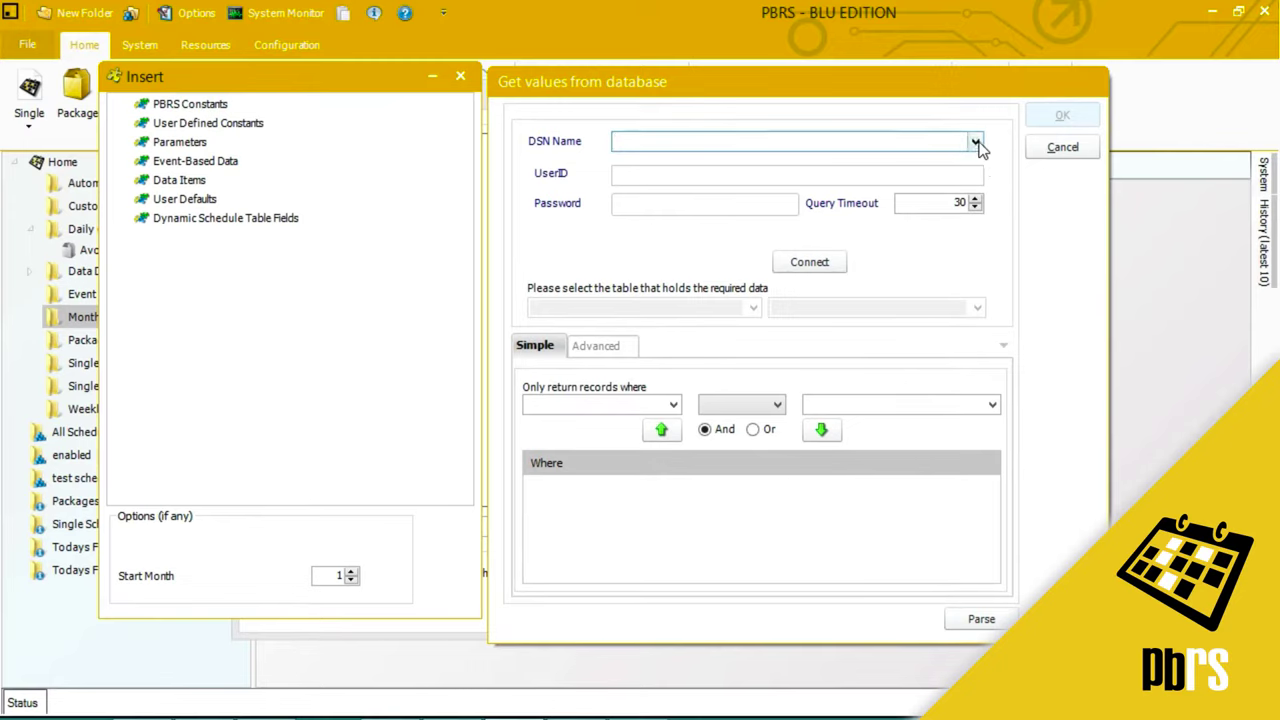
Connect the database lookup to DSN IFBIReadmissions64 with user ID sa and the database password.
left_click(975, 143)
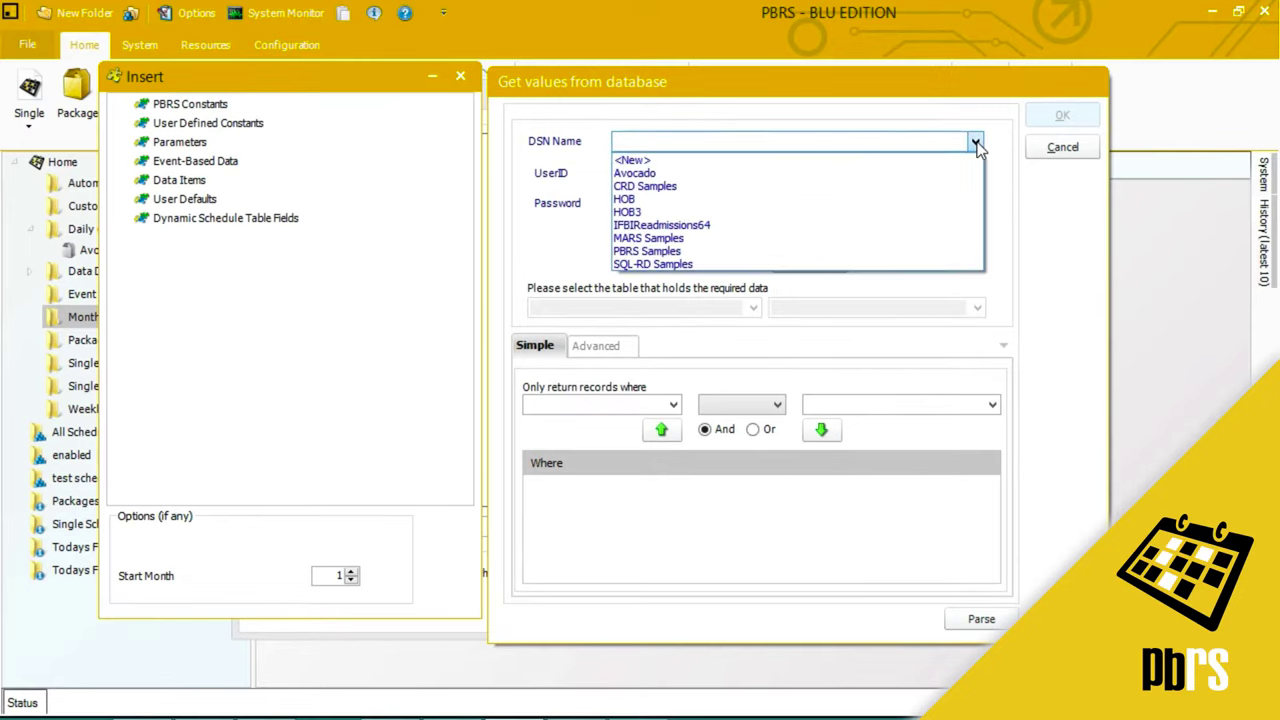
left_click(788, 224)
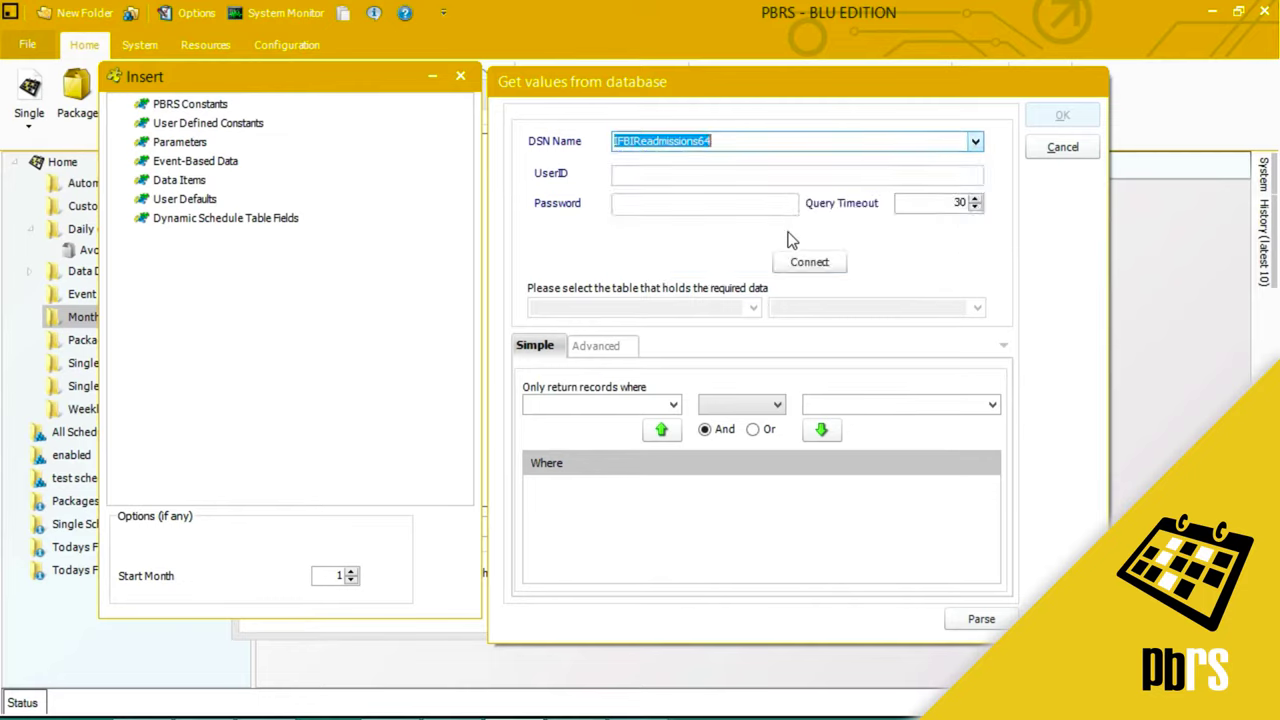
left_click(684, 175)
type("sa")
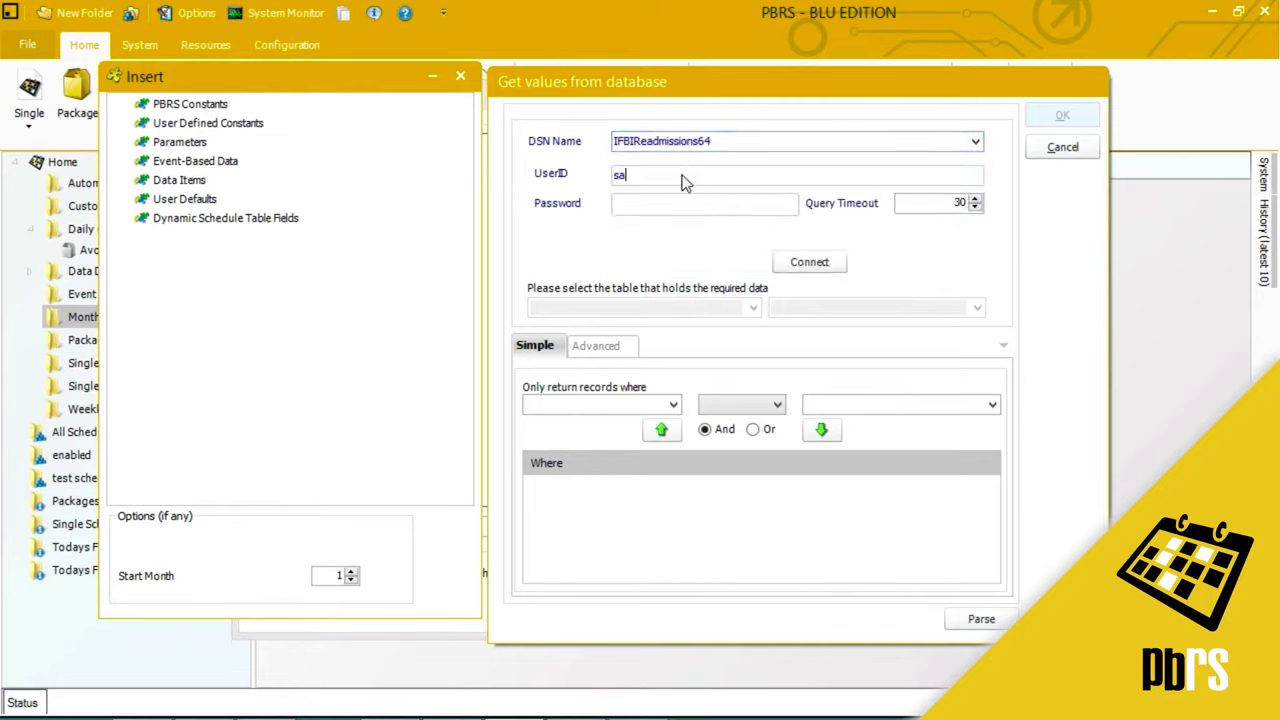
left_click(662, 204)
type("**************")
left_click(830, 268)
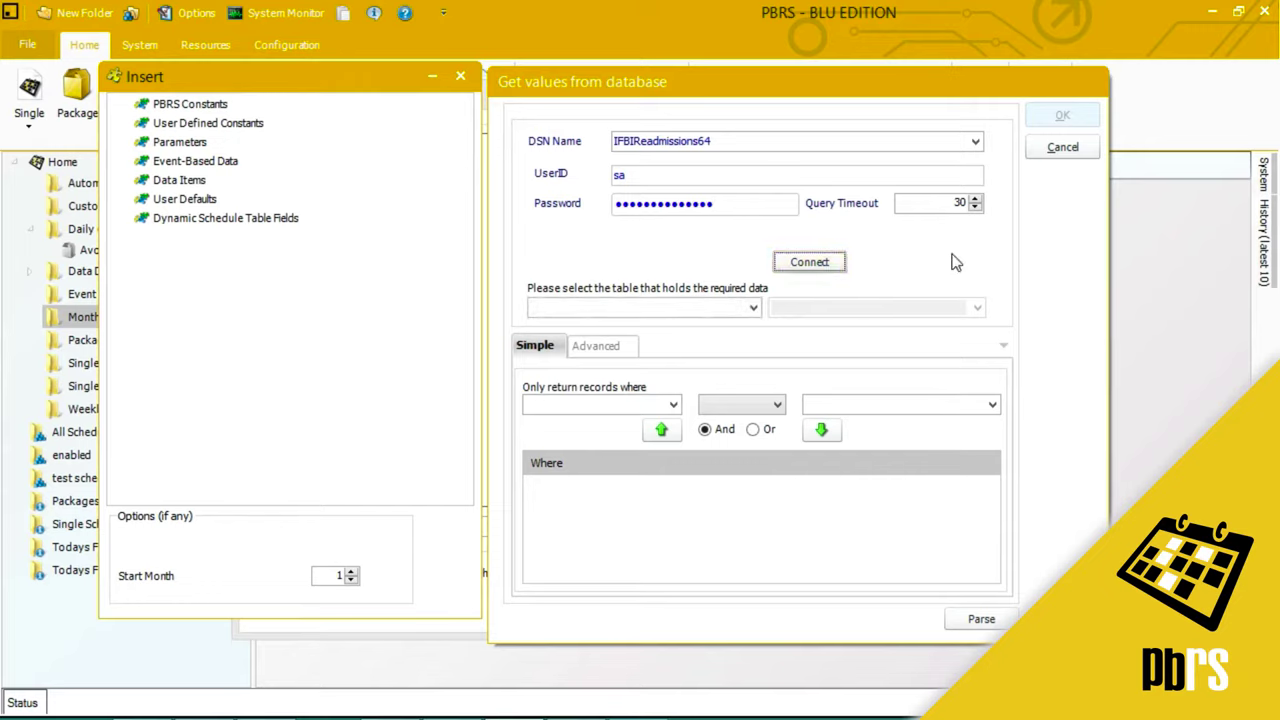
Pick the Encounter table and replace the generated SQL with SELECT top 10 * from encounter.
left_click(753, 308)
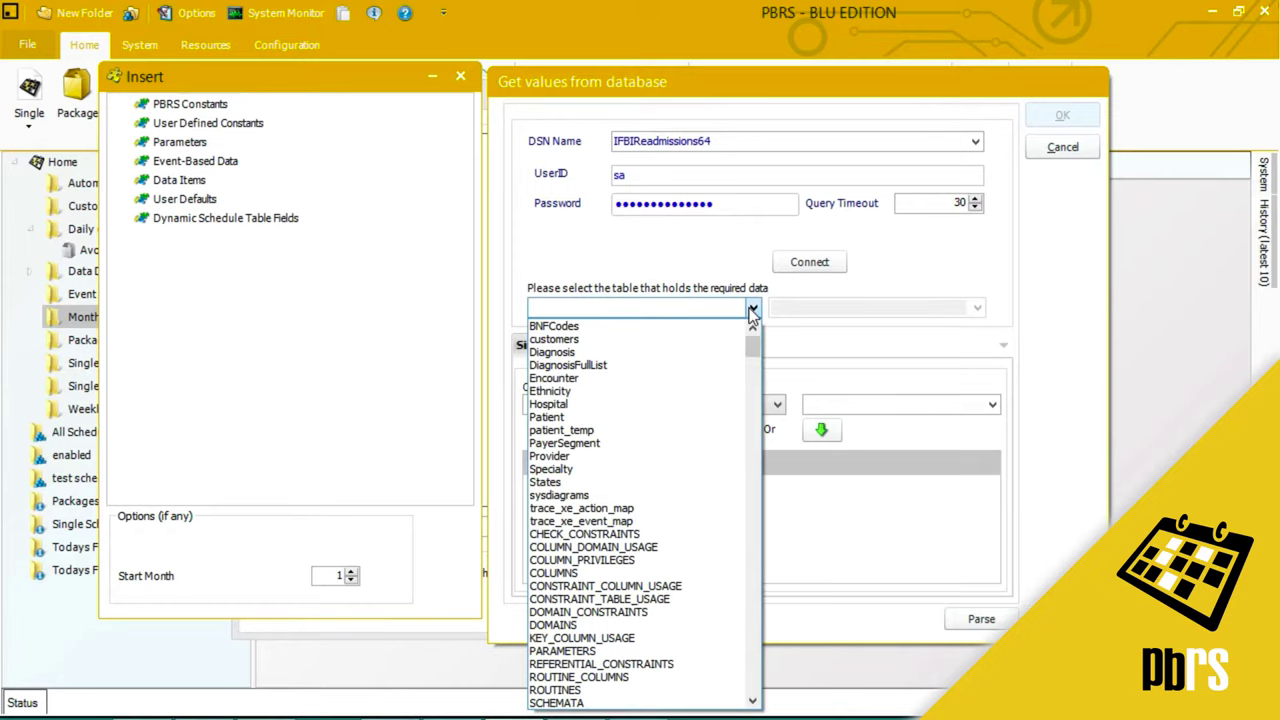
left_click(666, 378)
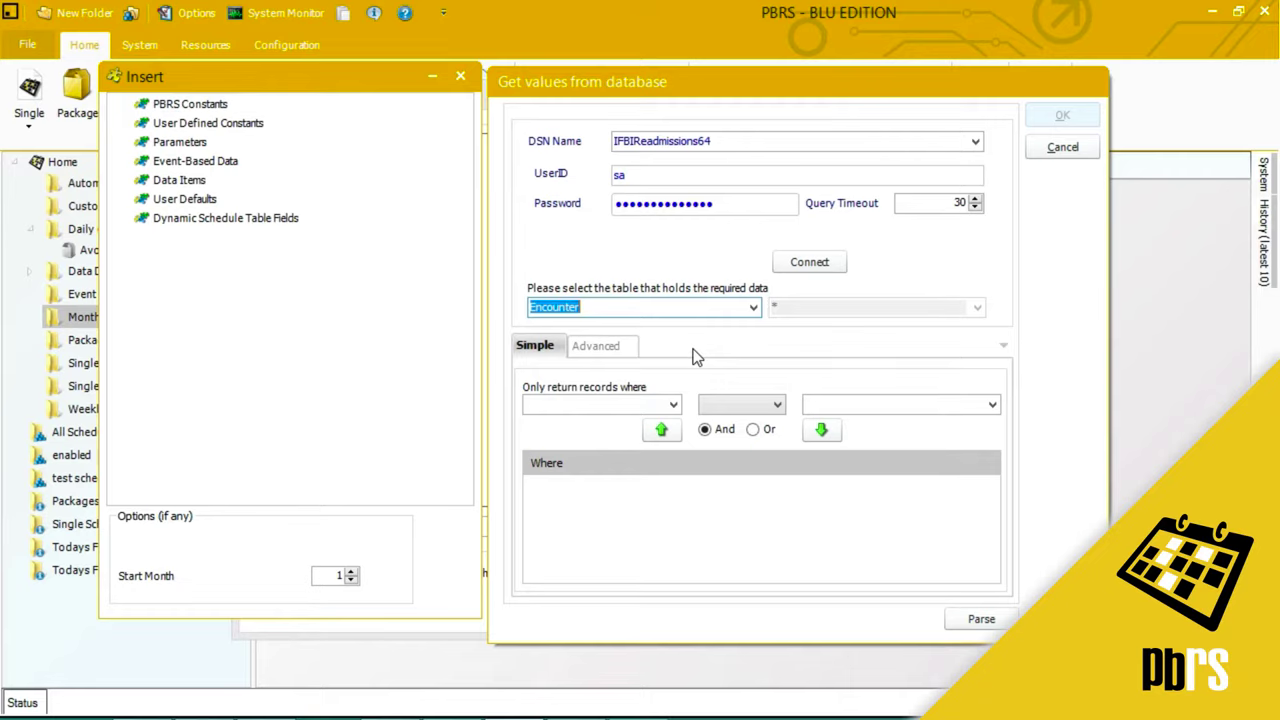
left_click(630, 350)
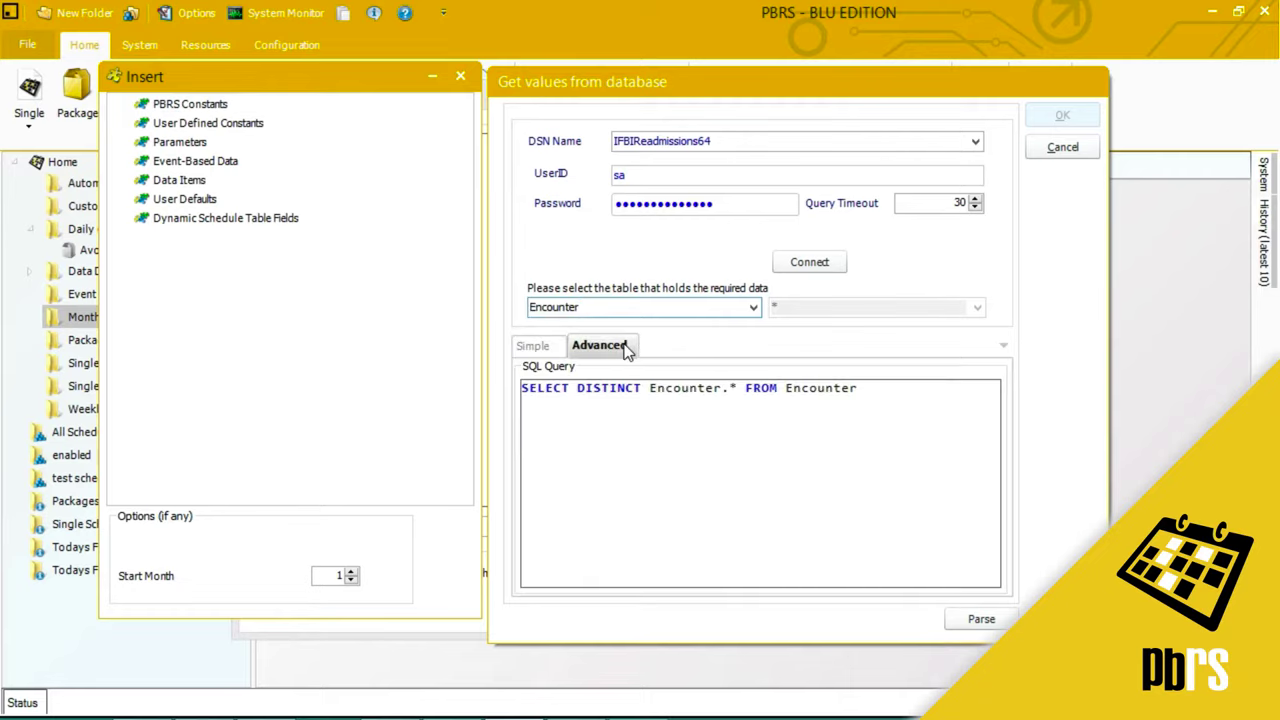
left_click_drag(887, 390, 508, 408)
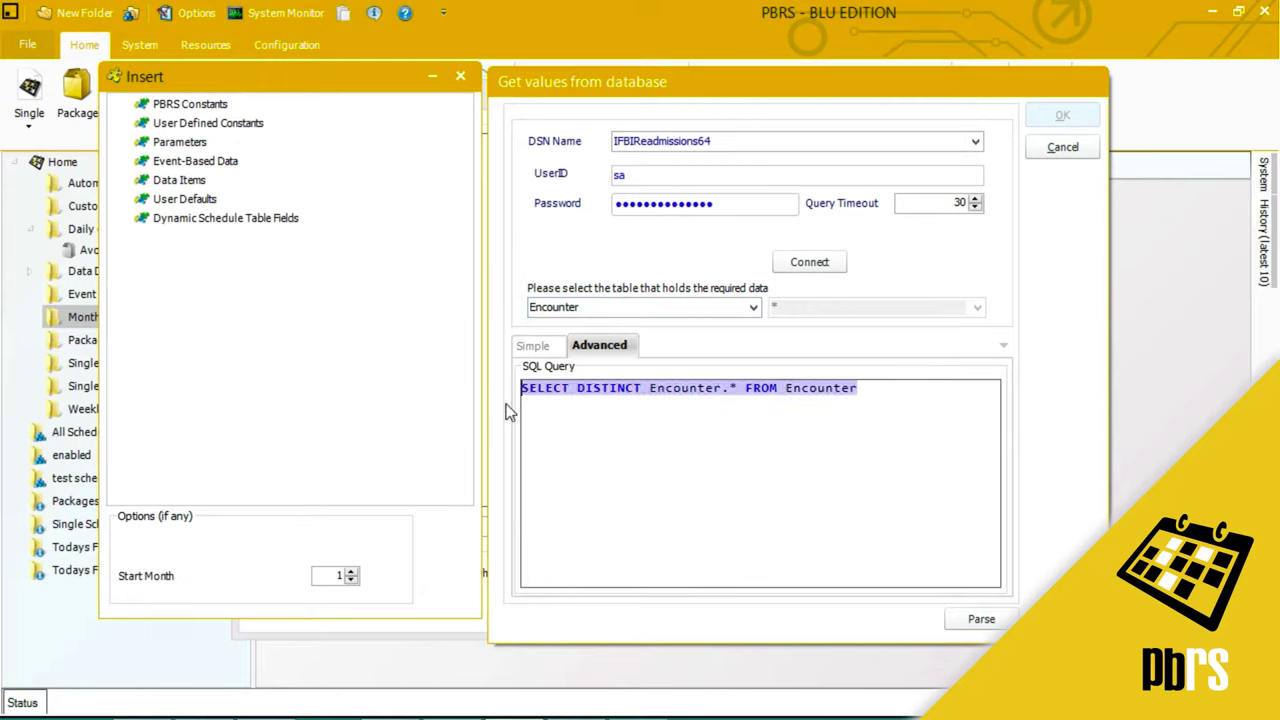
key("Delete")
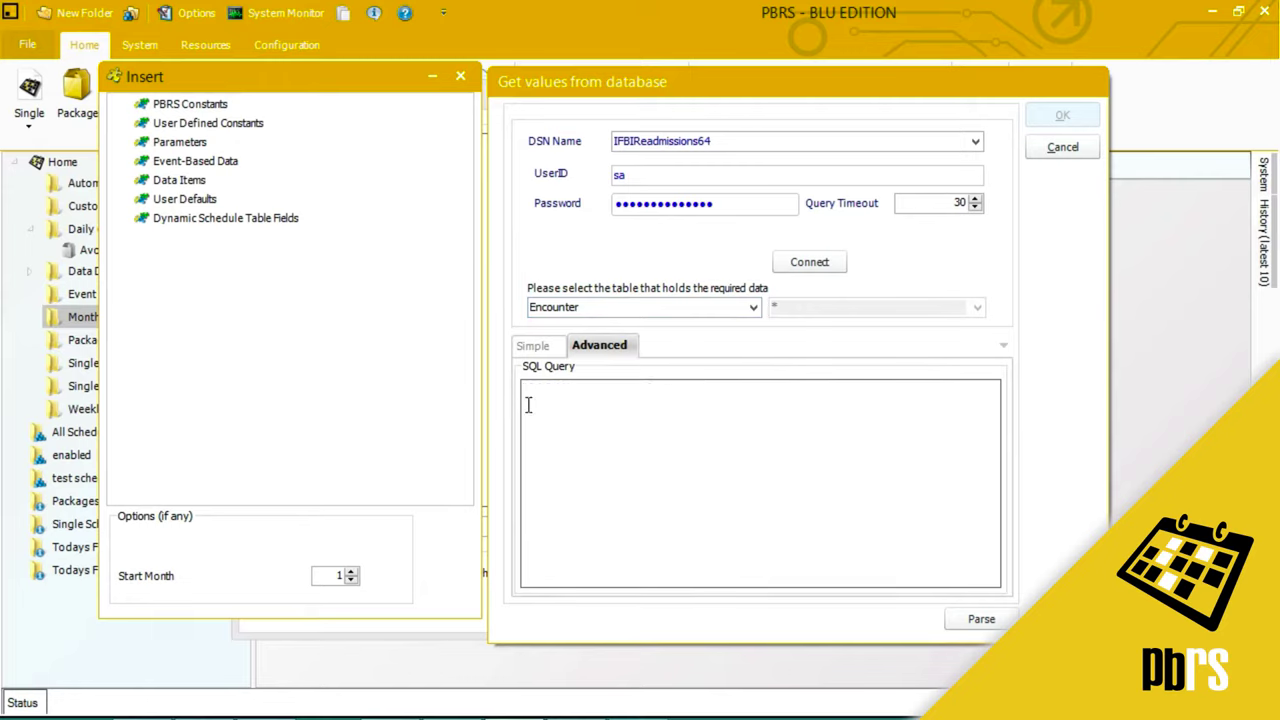
type("SELECT top 10 * from encounter")
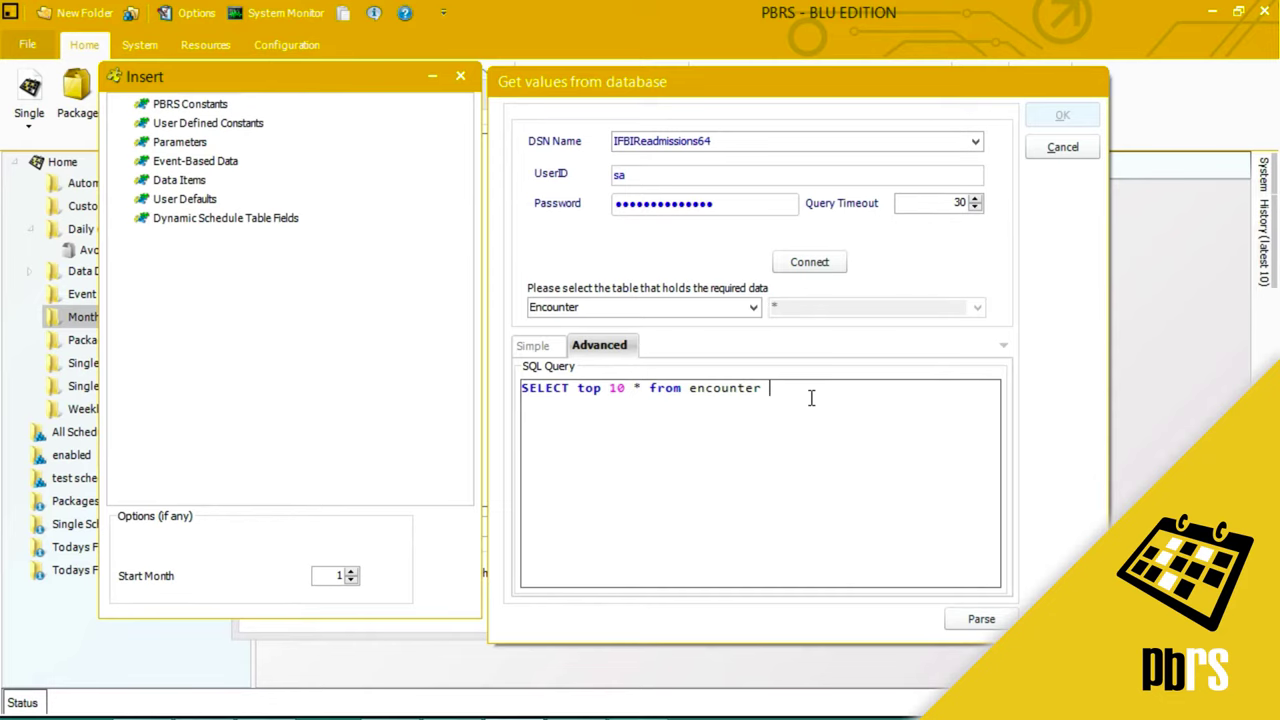
Parse the query and confirm it returns 10 records.
left_click(980, 621)
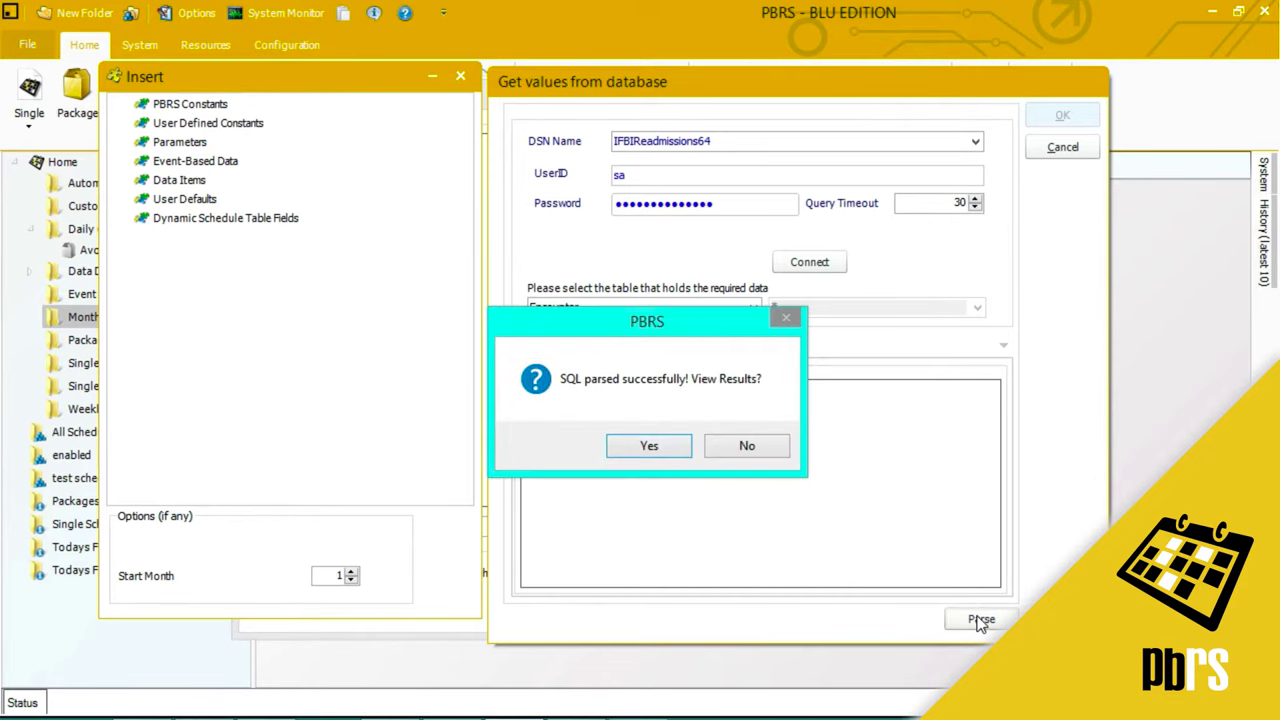
left_click(645, 449)
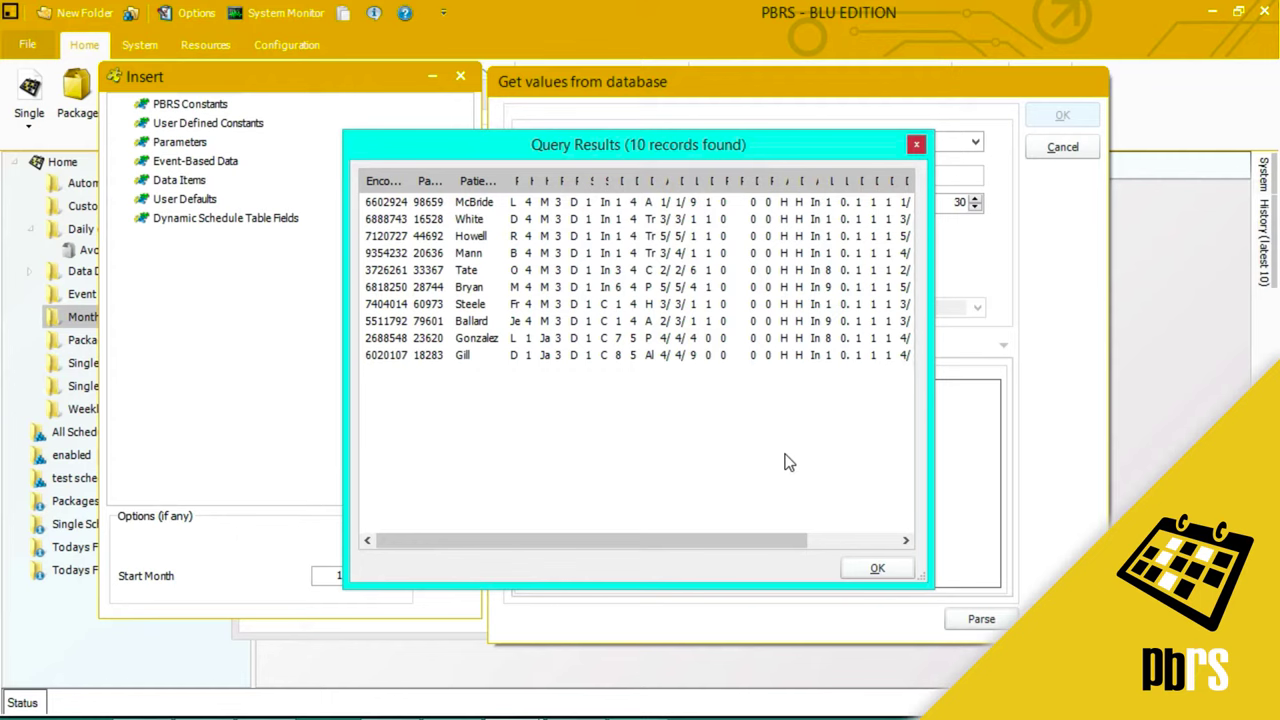
left_click(877, 567)
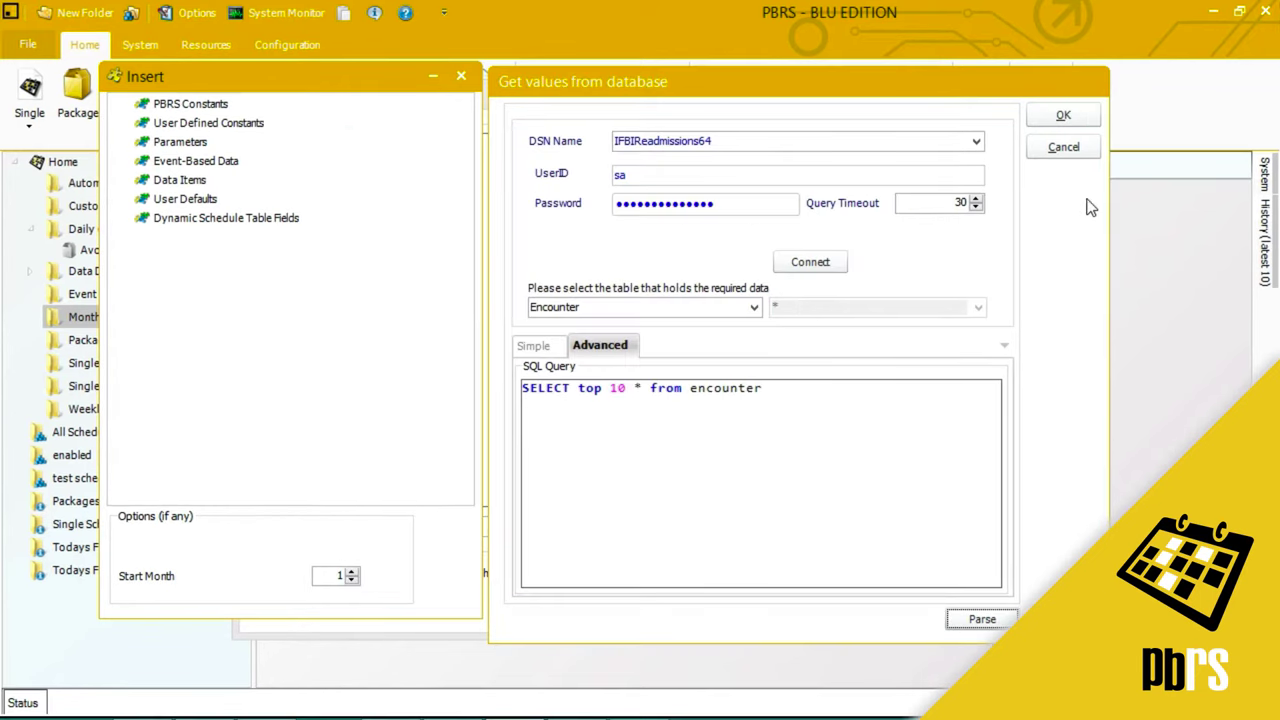
Accept the top-10 Encounter query with EncounterID as key column and continue to General settings.
left_click(1080, 118)
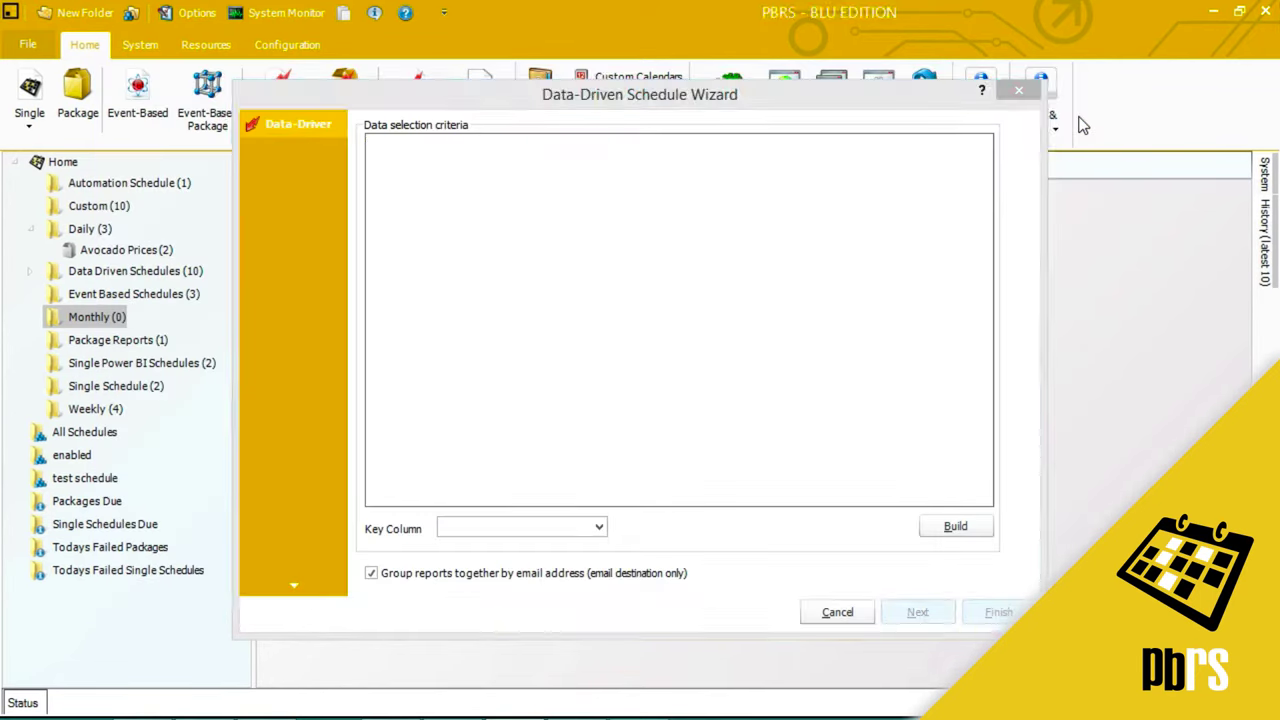
left_click(599, 528)
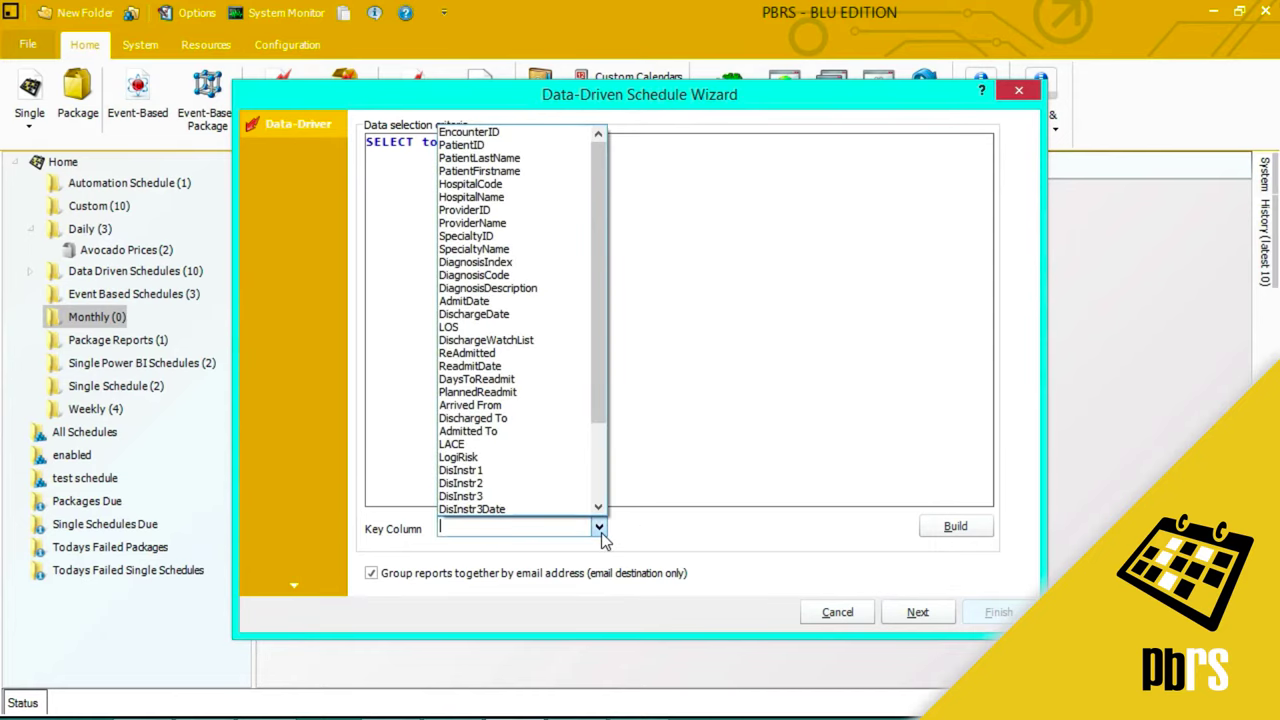
left_click(518, 133)
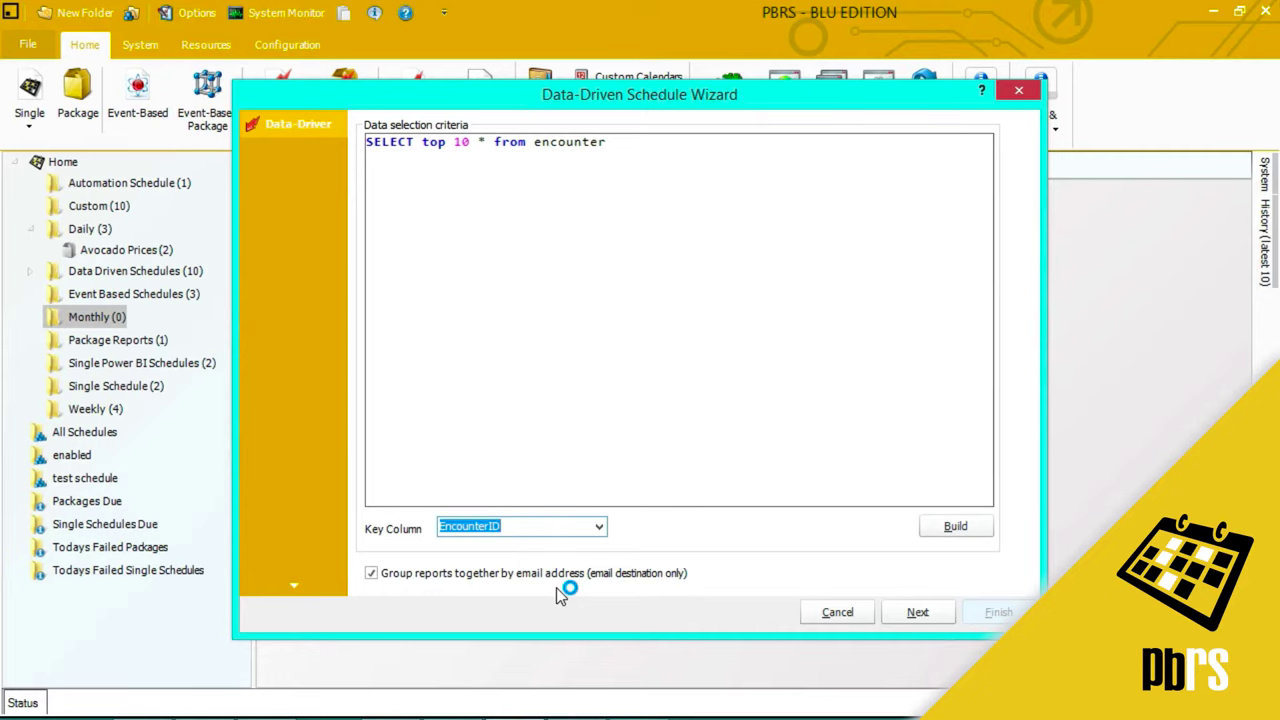
left_click(922, 617)
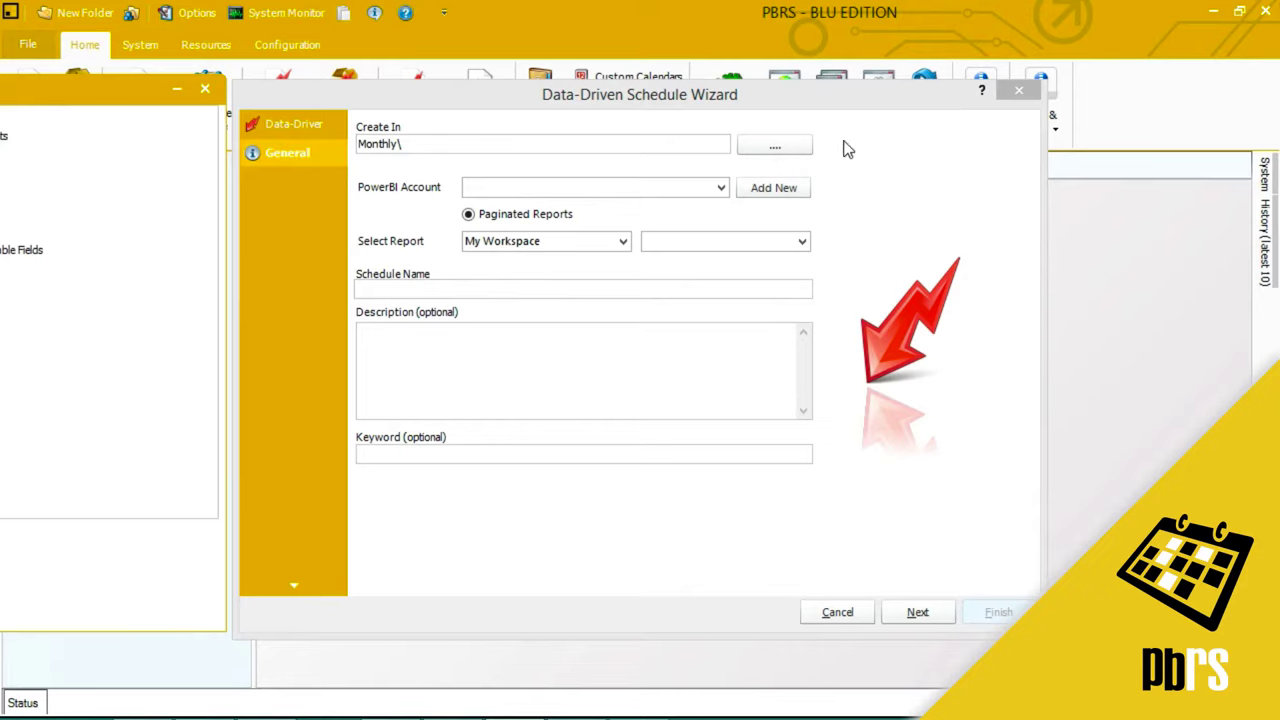
Target the ReAdmissions - Hospital And Specialty Analysis report in the Paginated Reports workspace, then continue.
left_click(721, 189)
left_click(676, 220)
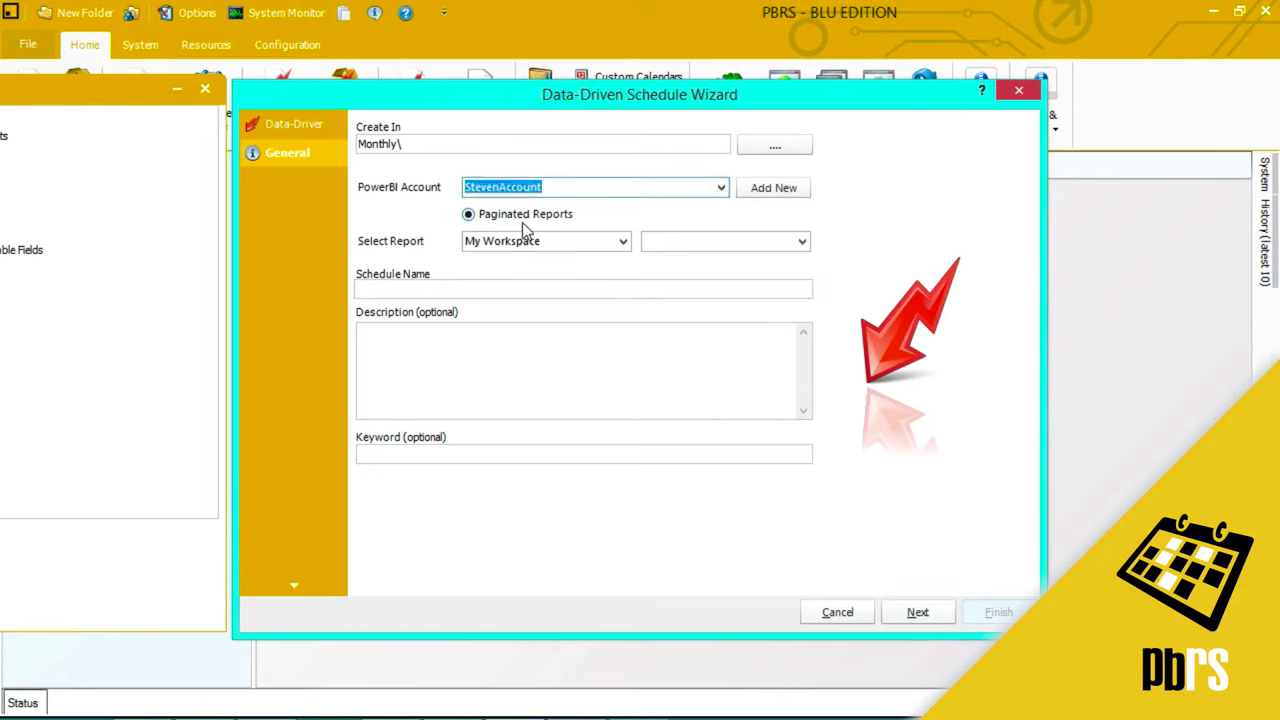
left_click(622, 242)
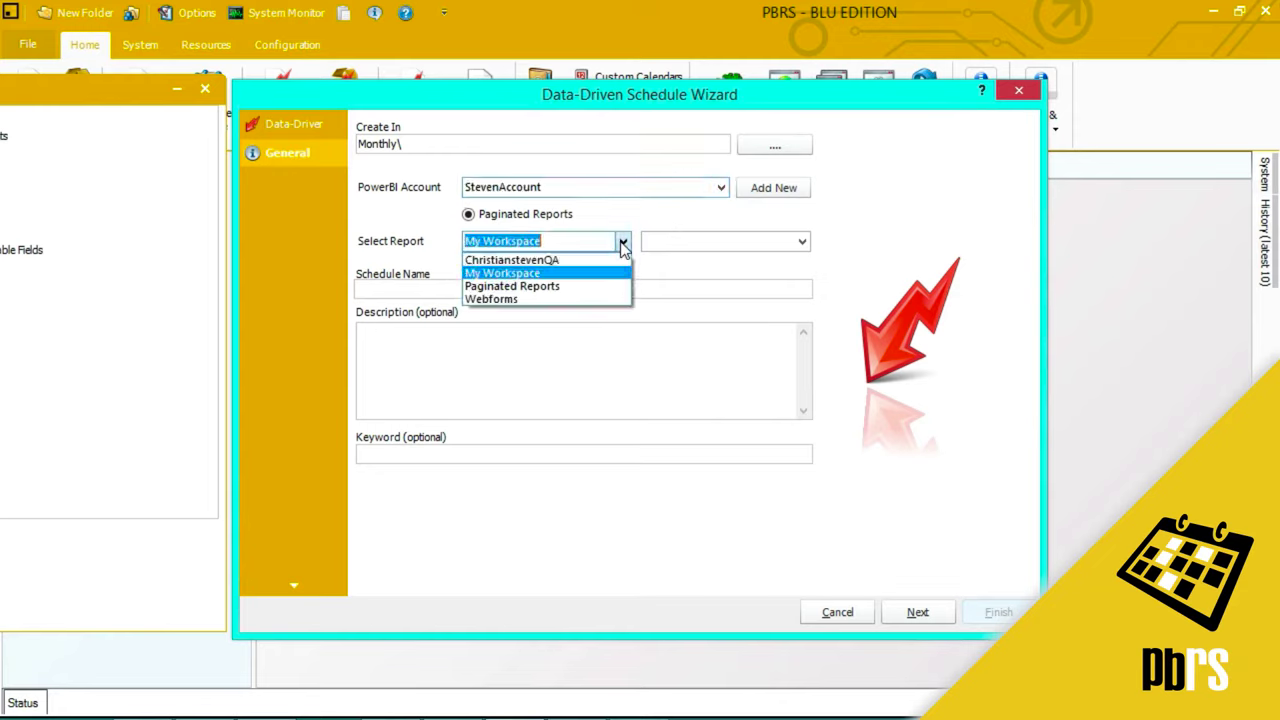
left_click(608, 287)
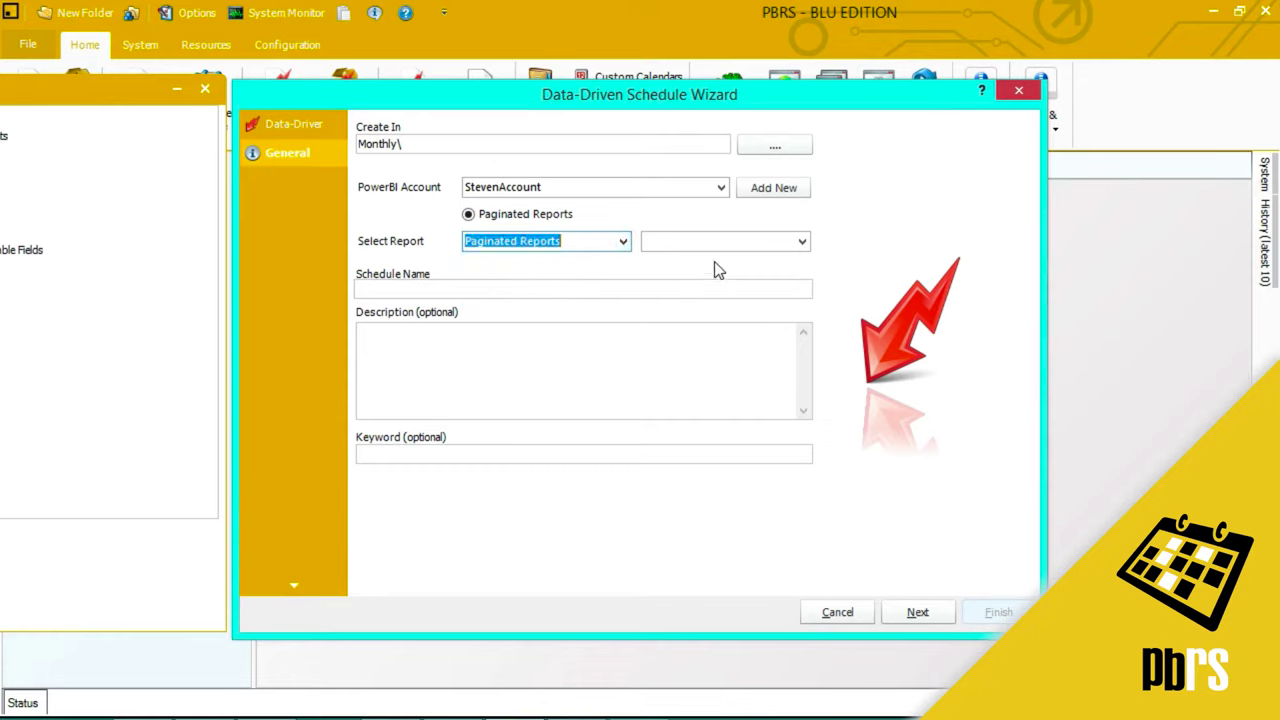
left_click(802, 242)
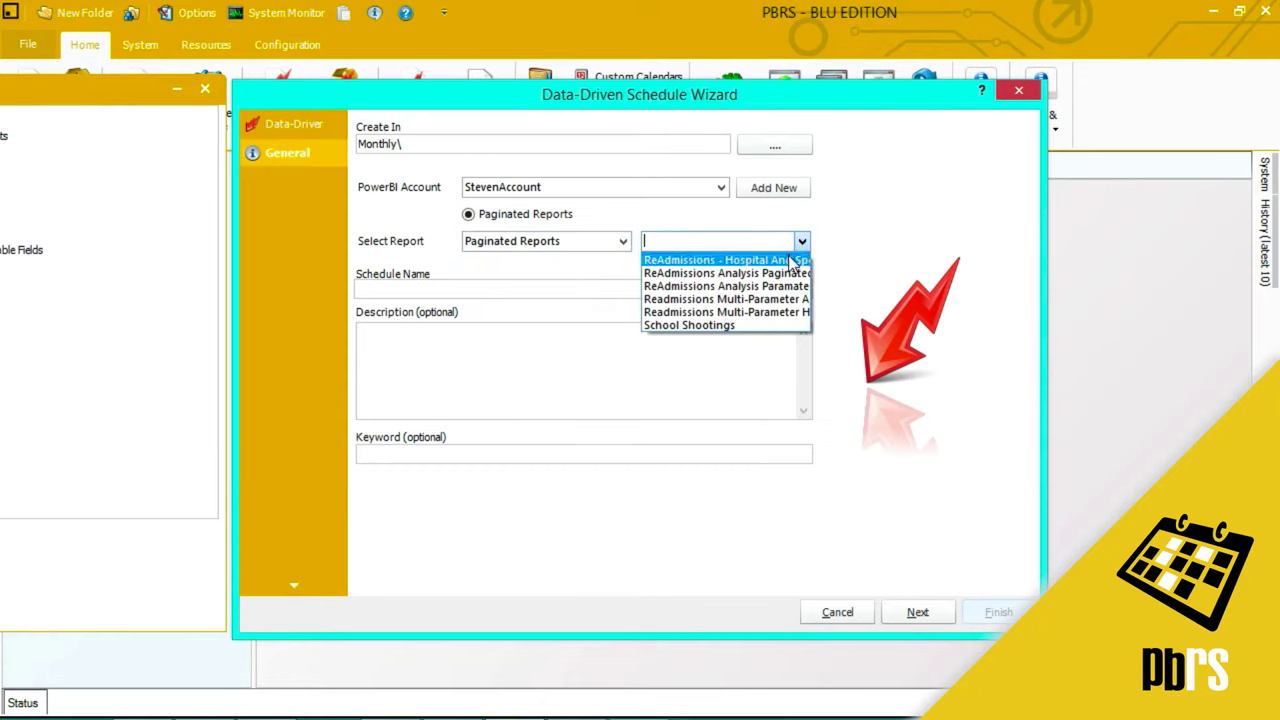
left_click(792, 260)
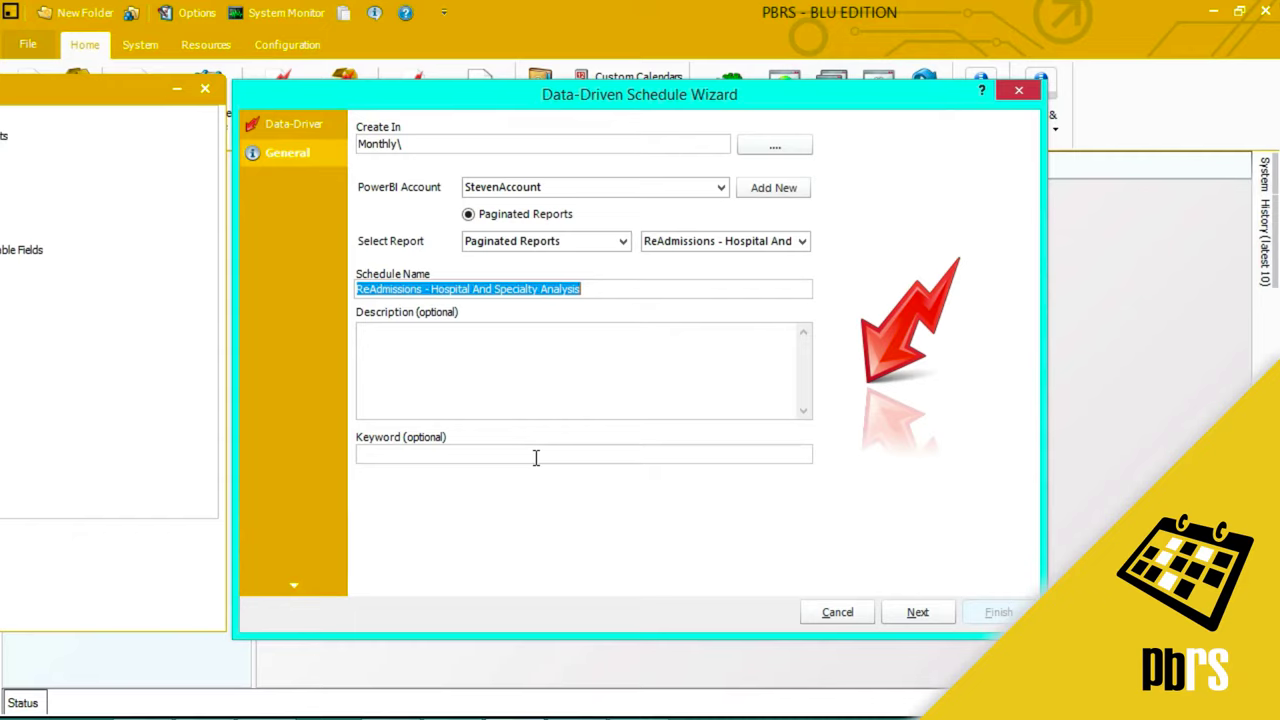
left_click(918, 612)
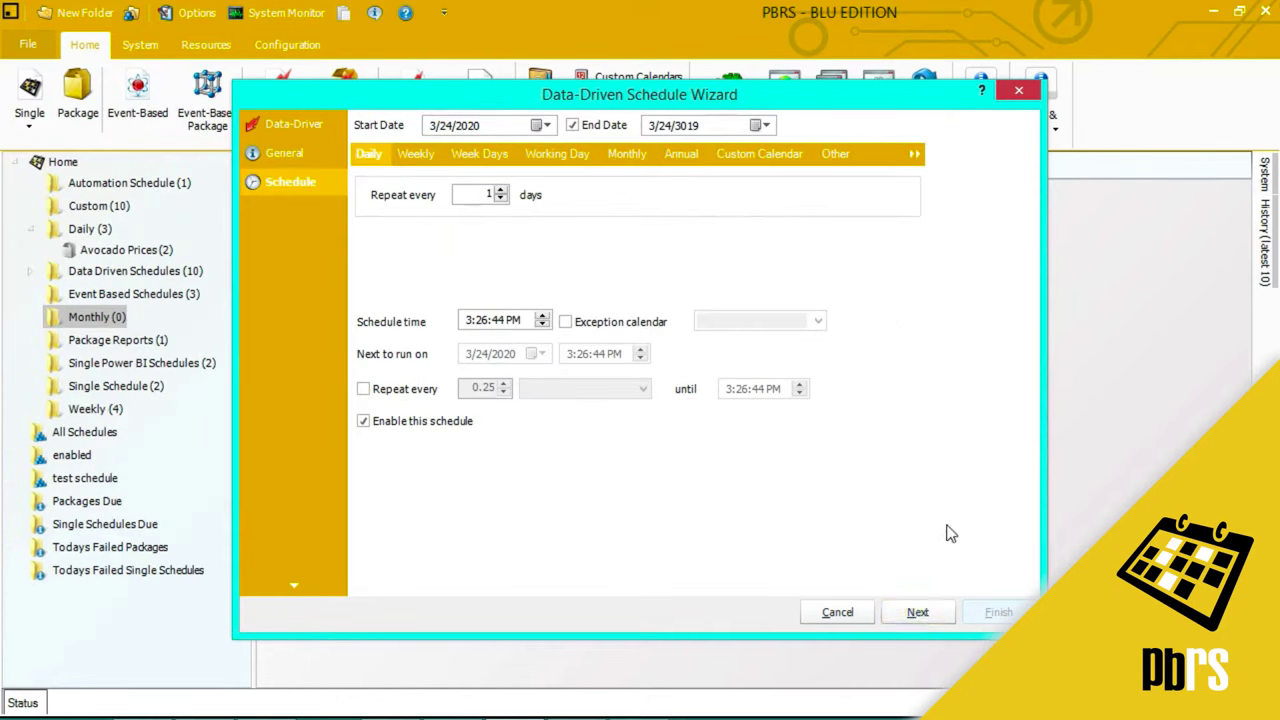
Make the schedule recur monthly on the last day of every month.
left_click(635, 158)
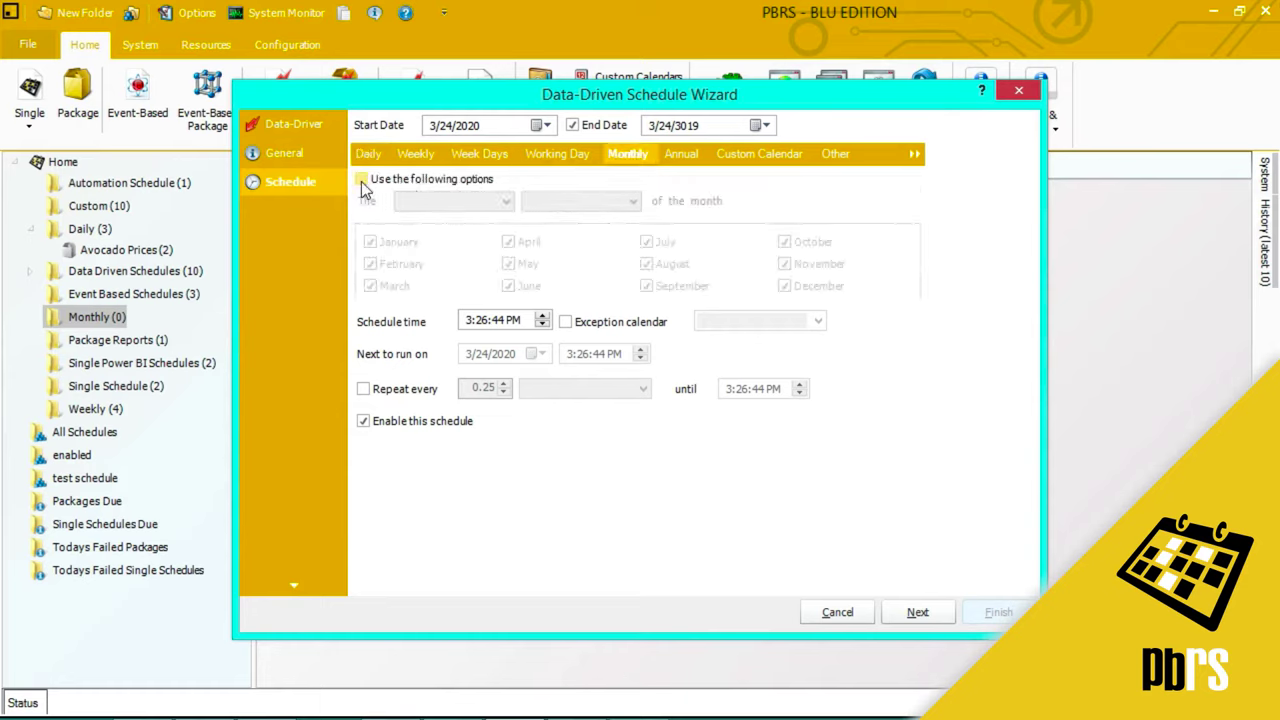
left_click(362, 181)
left_click(503, 204)
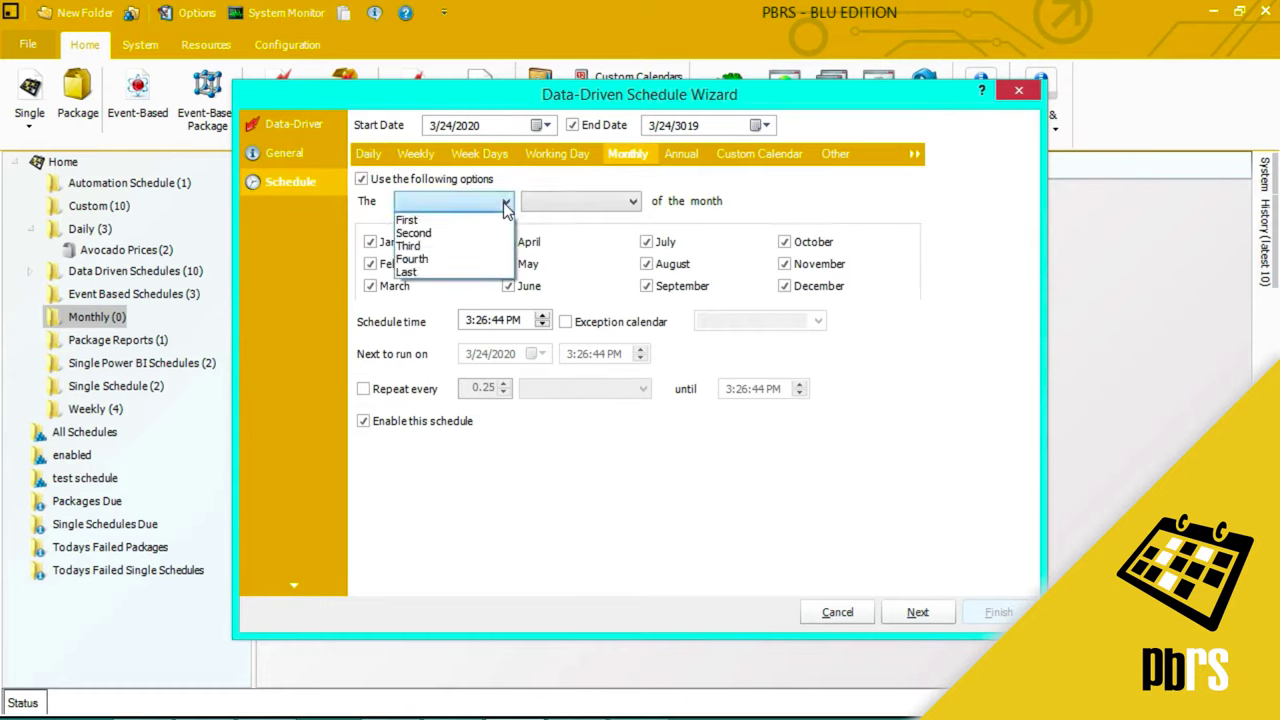
left_click(466, 271)
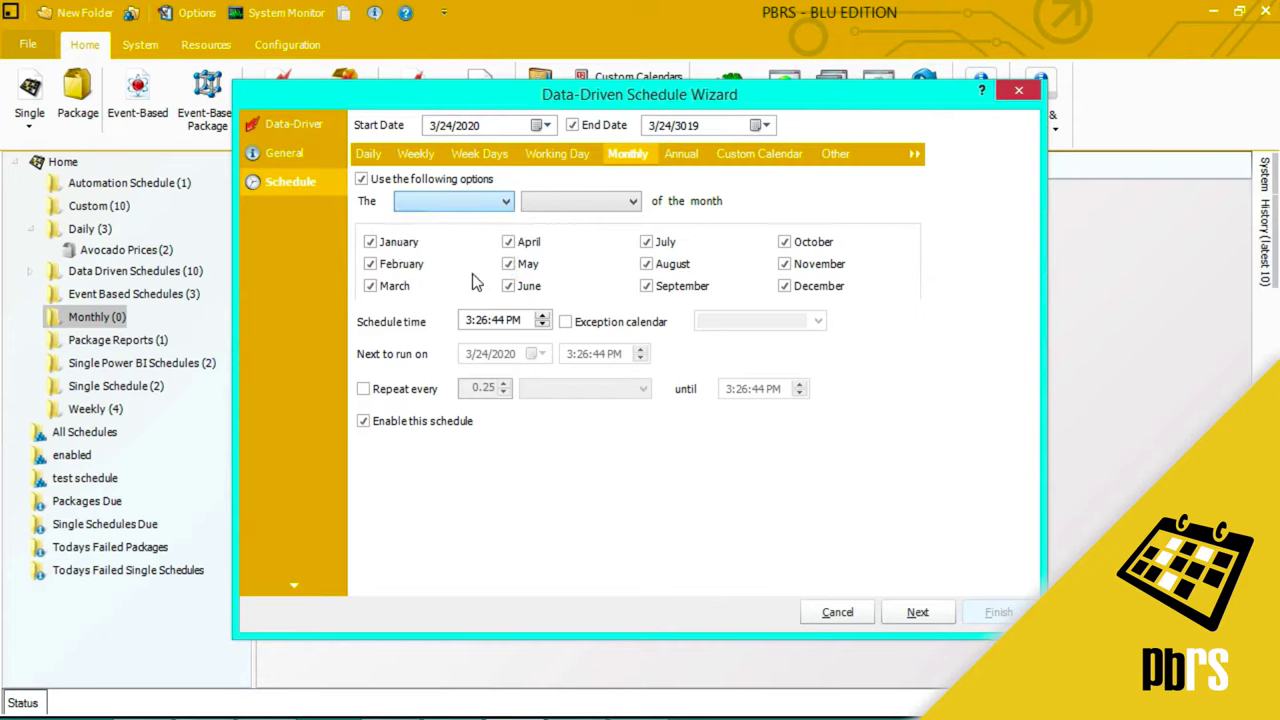
left_click(634, 203)
left_click(628, 218)
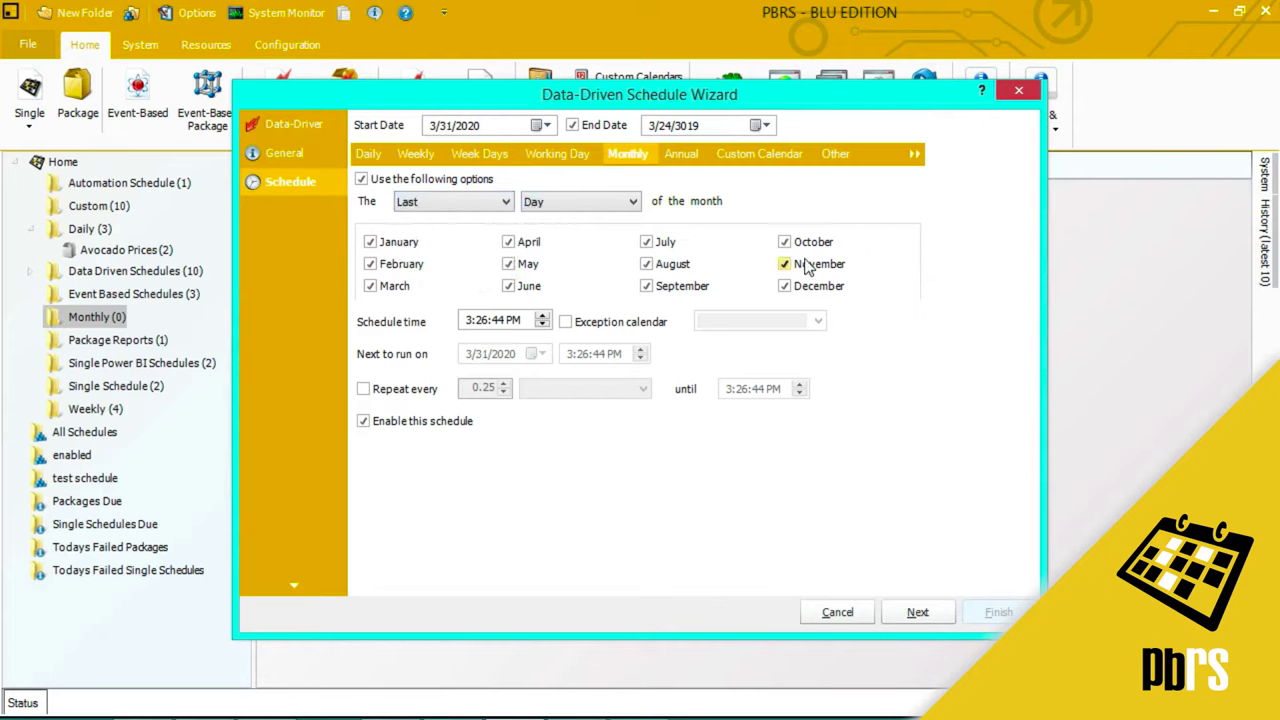
Set the schedule time to 6:00:00 AM.
left_click(468, 324)
left_click(468, 324)
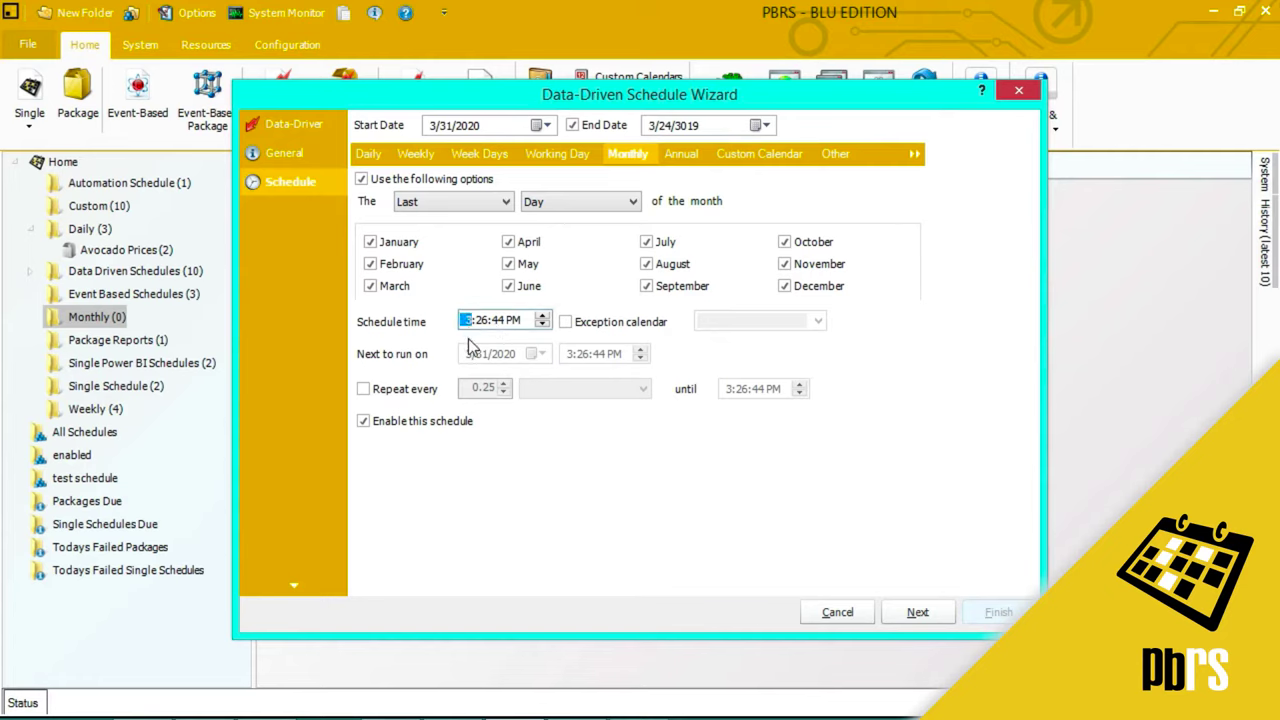
type("6:00:00")
key("Right")
left_click(546, 316)
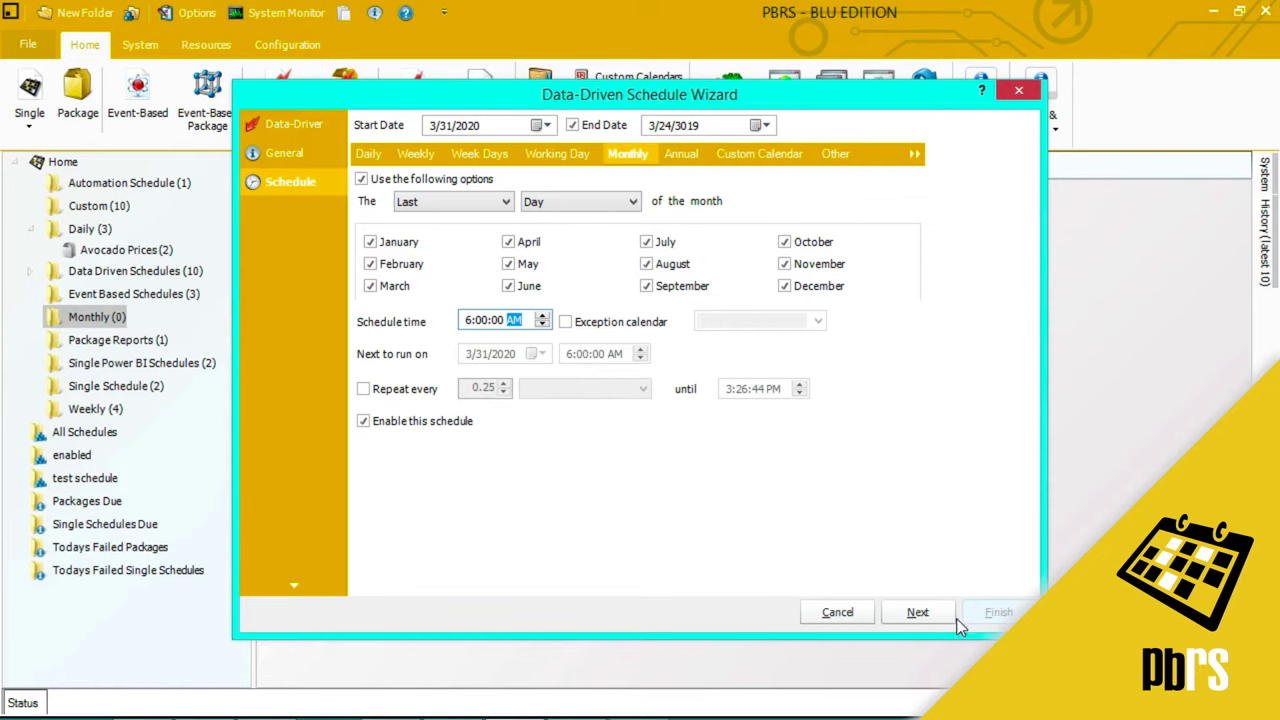
Add a HospitalName parameter bound to the data-driven HospitalCode field as a String.
left_click(916, 614)
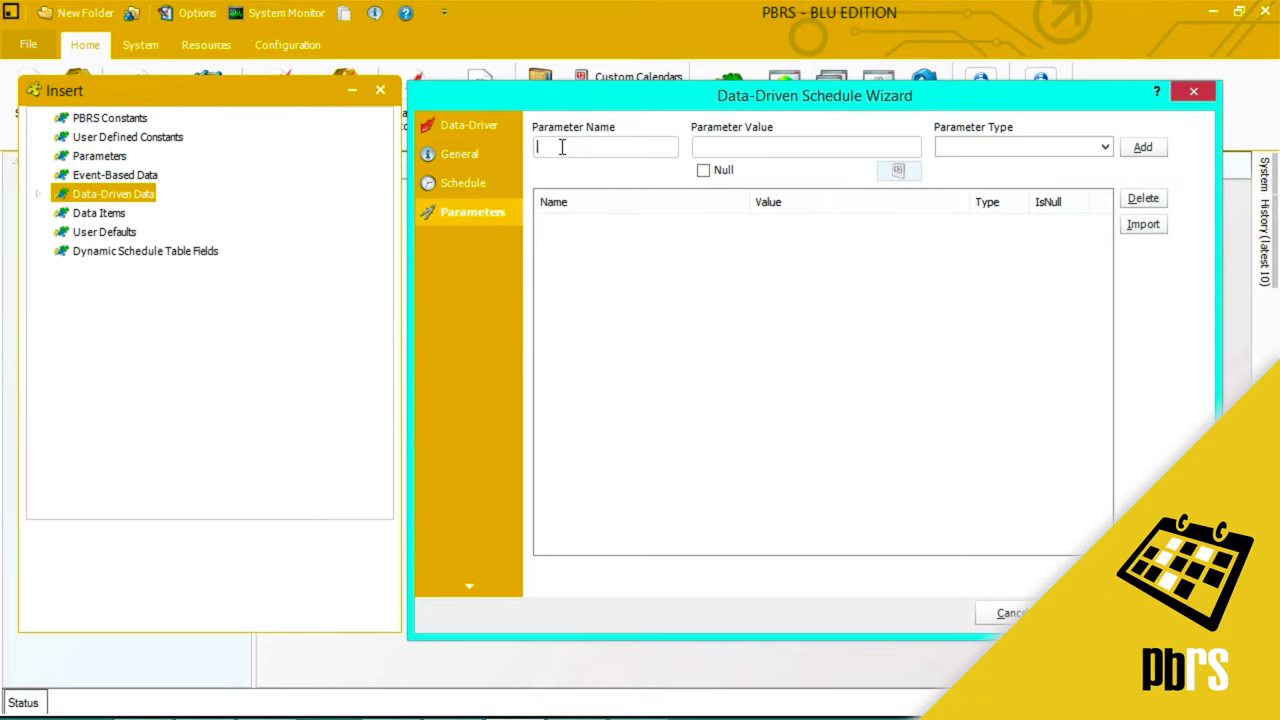
type("HospitalName")
left_click(708, 148)
left_click(39, 195)
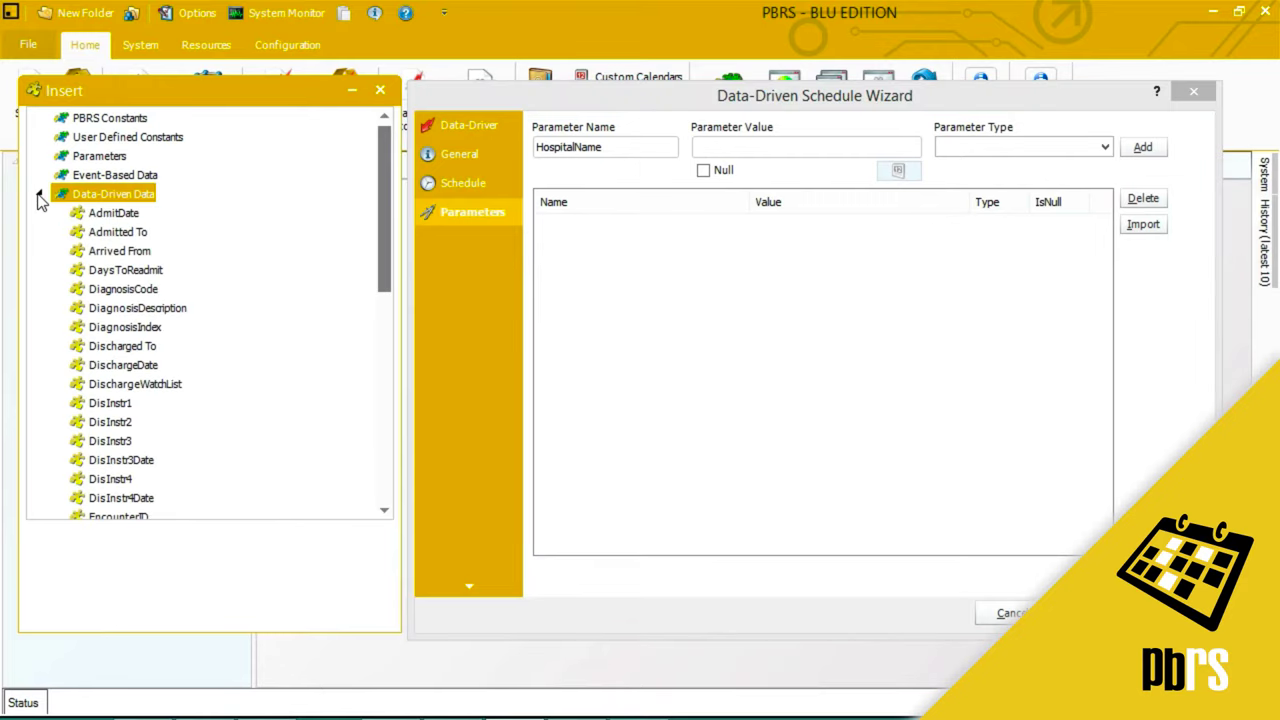
left_click_drag(383, 201, 395, 324)
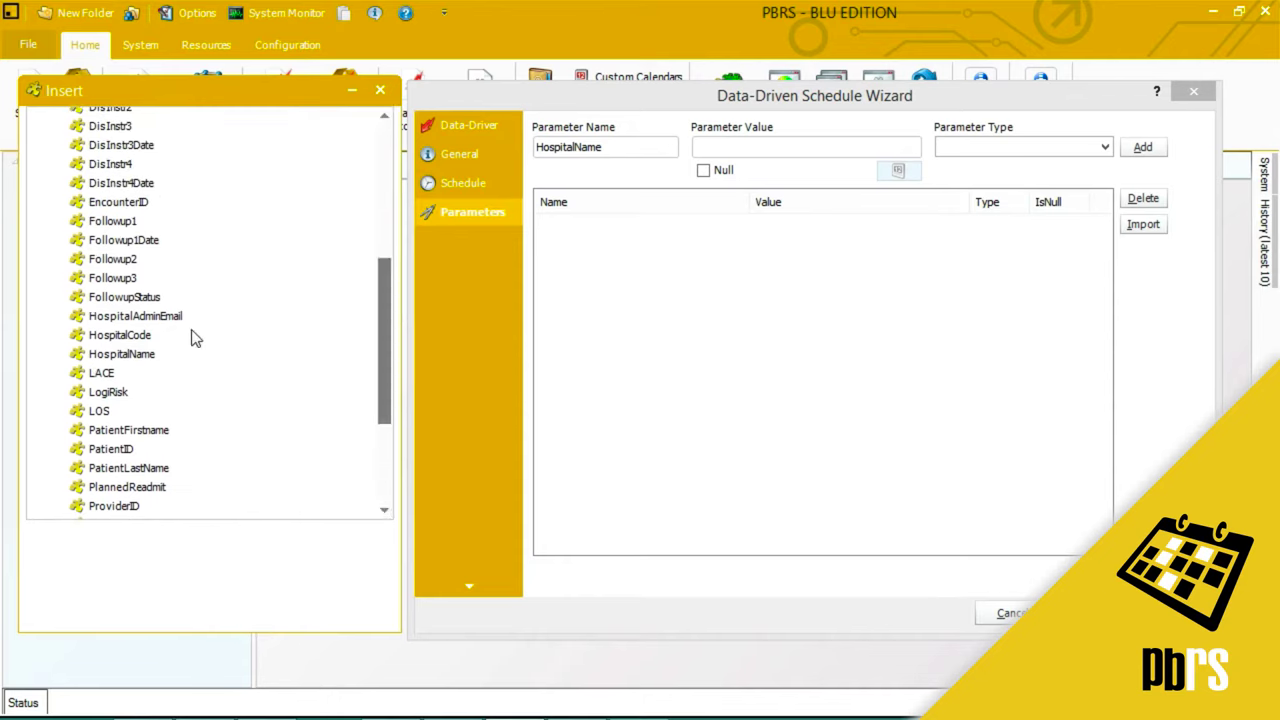
left_click_drag(124, 338, 724, 146)
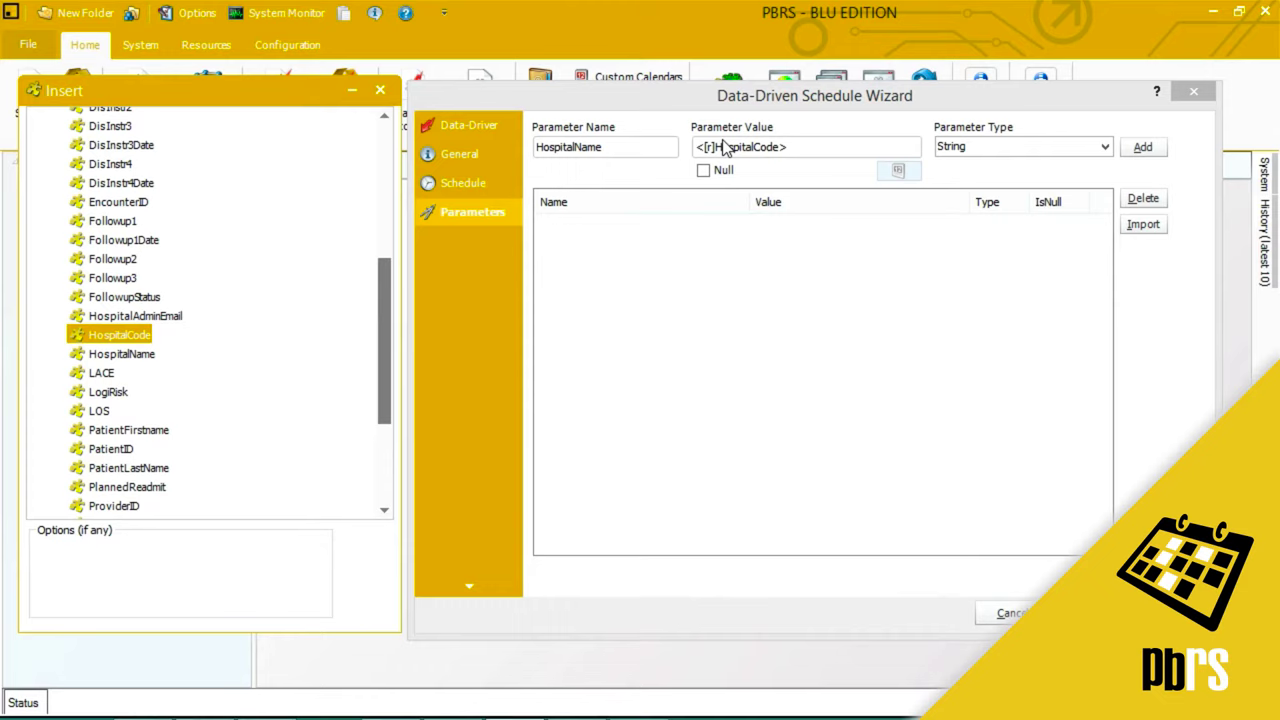
left_click(1160, 147)
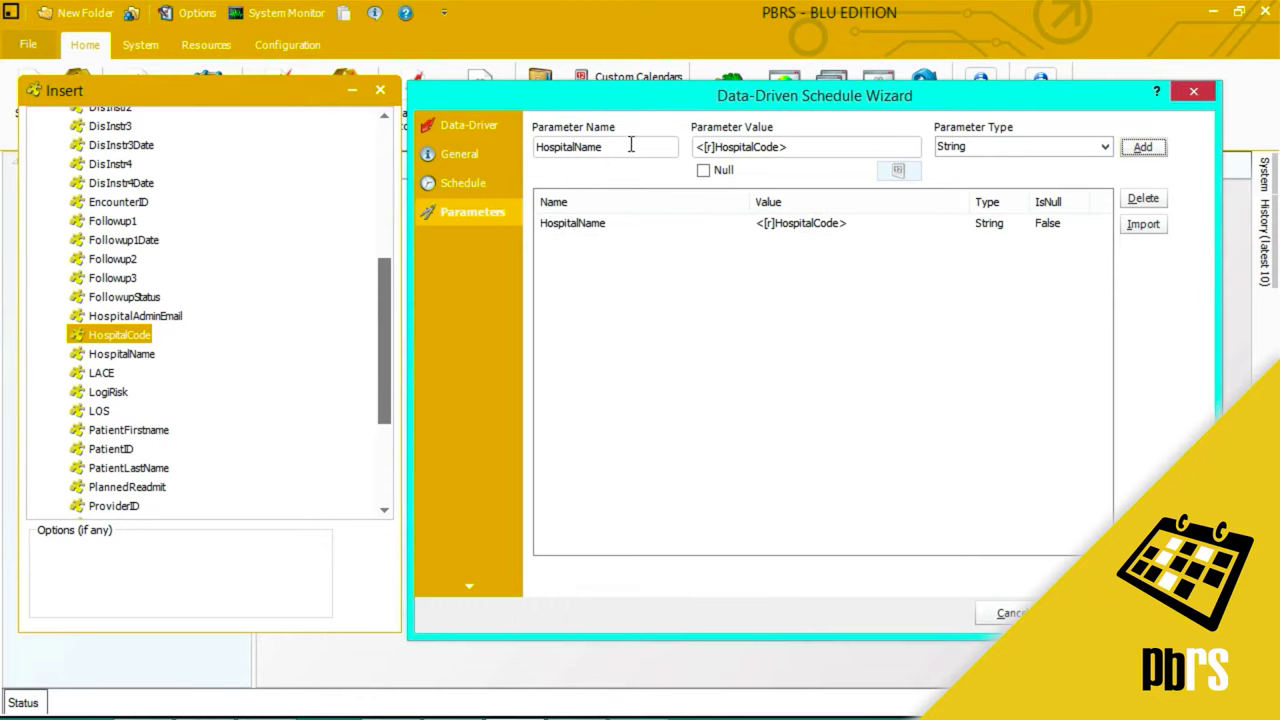
left_click(574, 148)
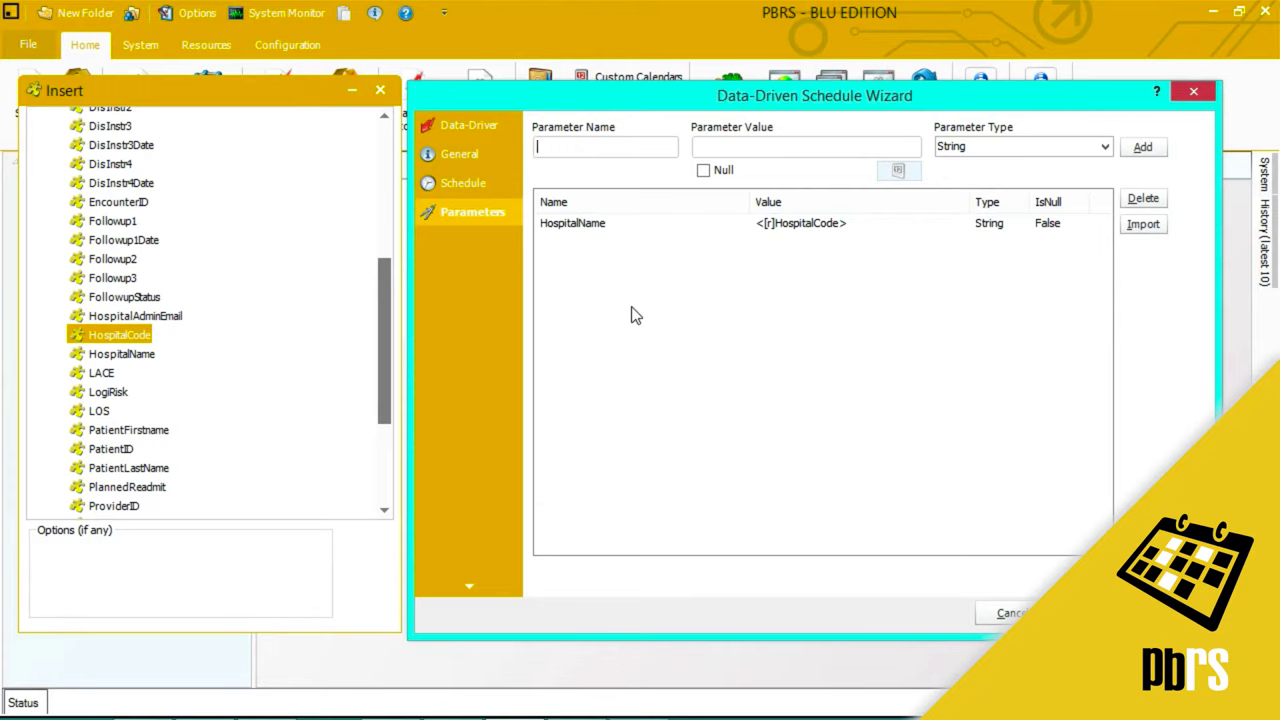
Add a SpecialtyName parameter set to <[r]SpecialtyName> and advance to Destinations.
type("SpecialtyName")
left_click(751, 145)
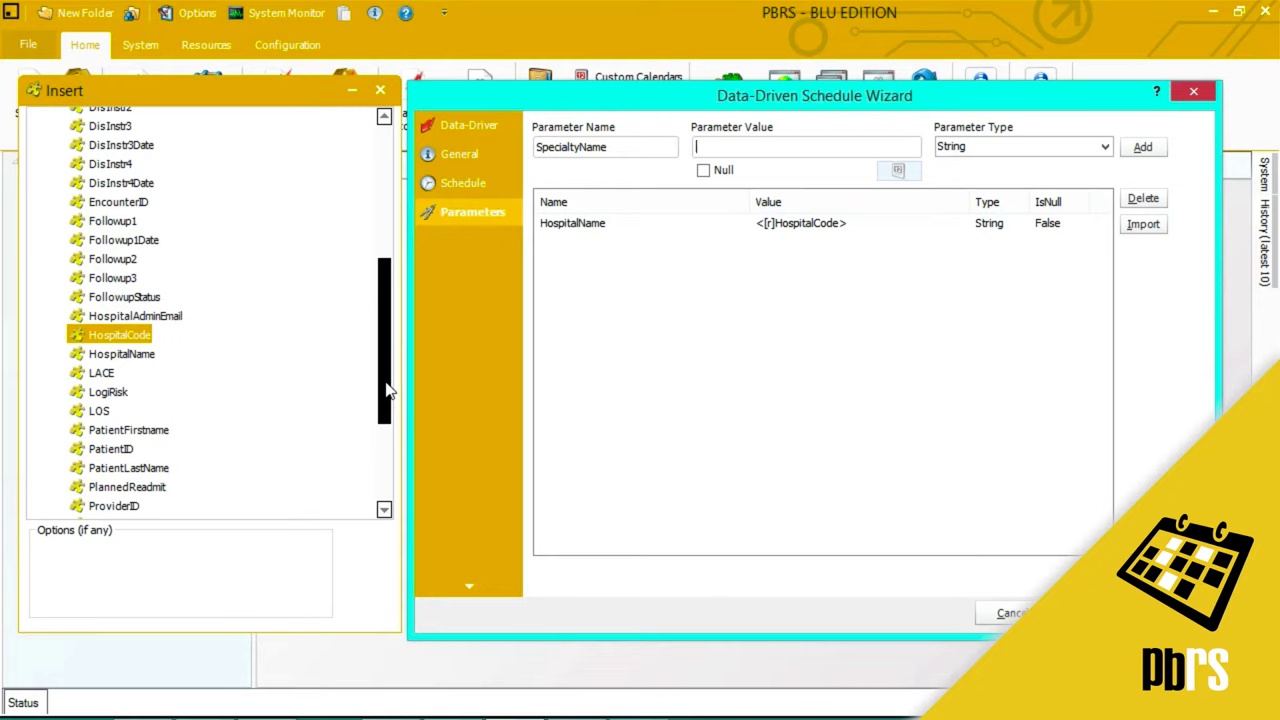
left_click_drag(388, 390, 387, 450)
left_click_drag(150, 463, 770, 146)
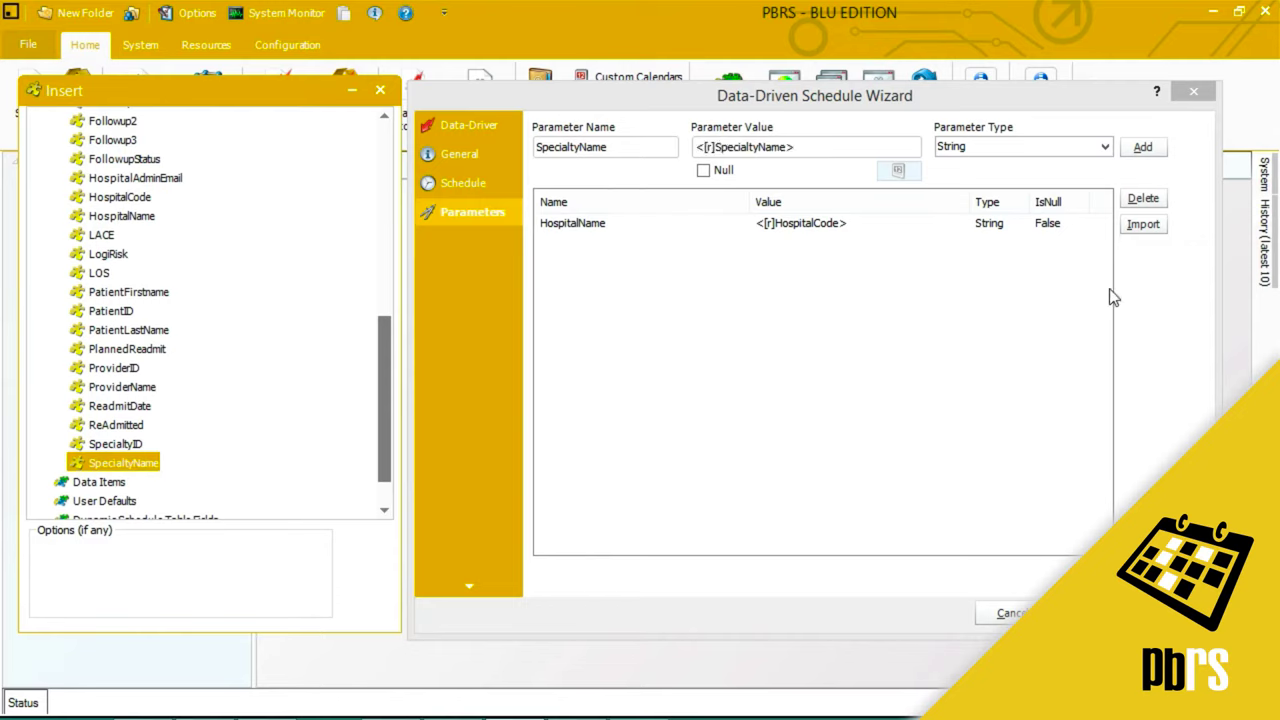
left_click(1143, 148)
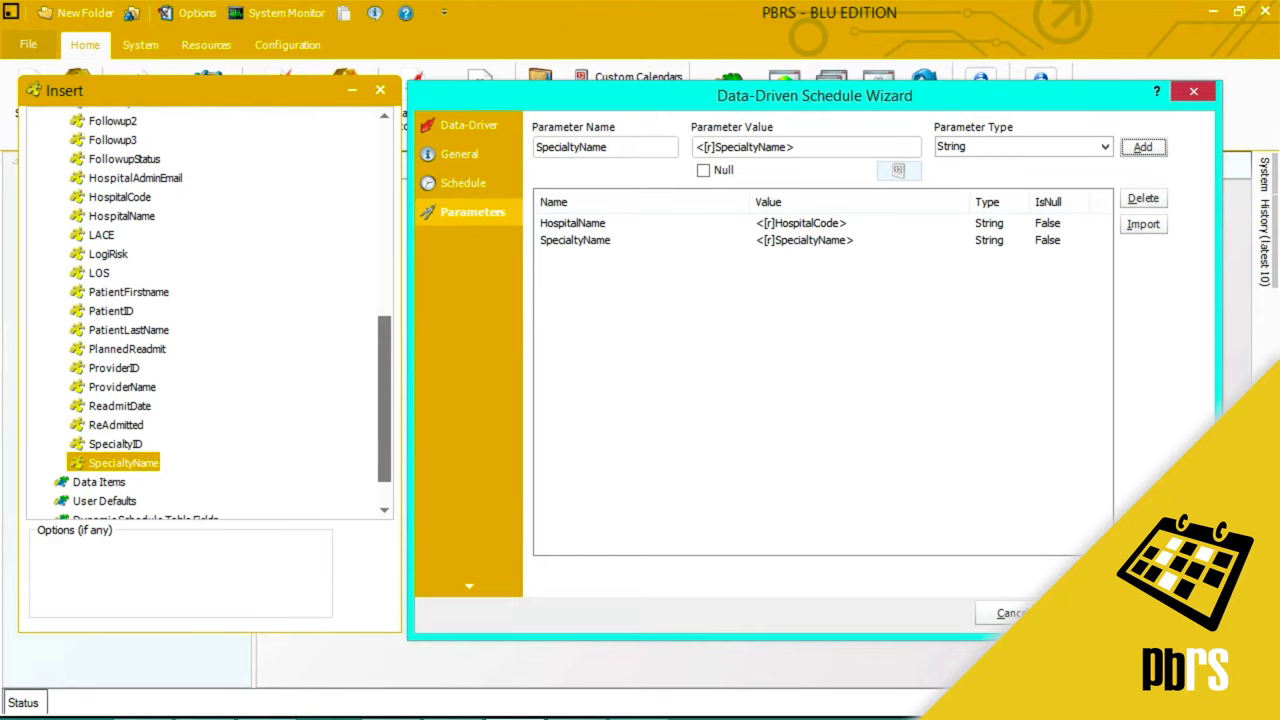
key("Return")
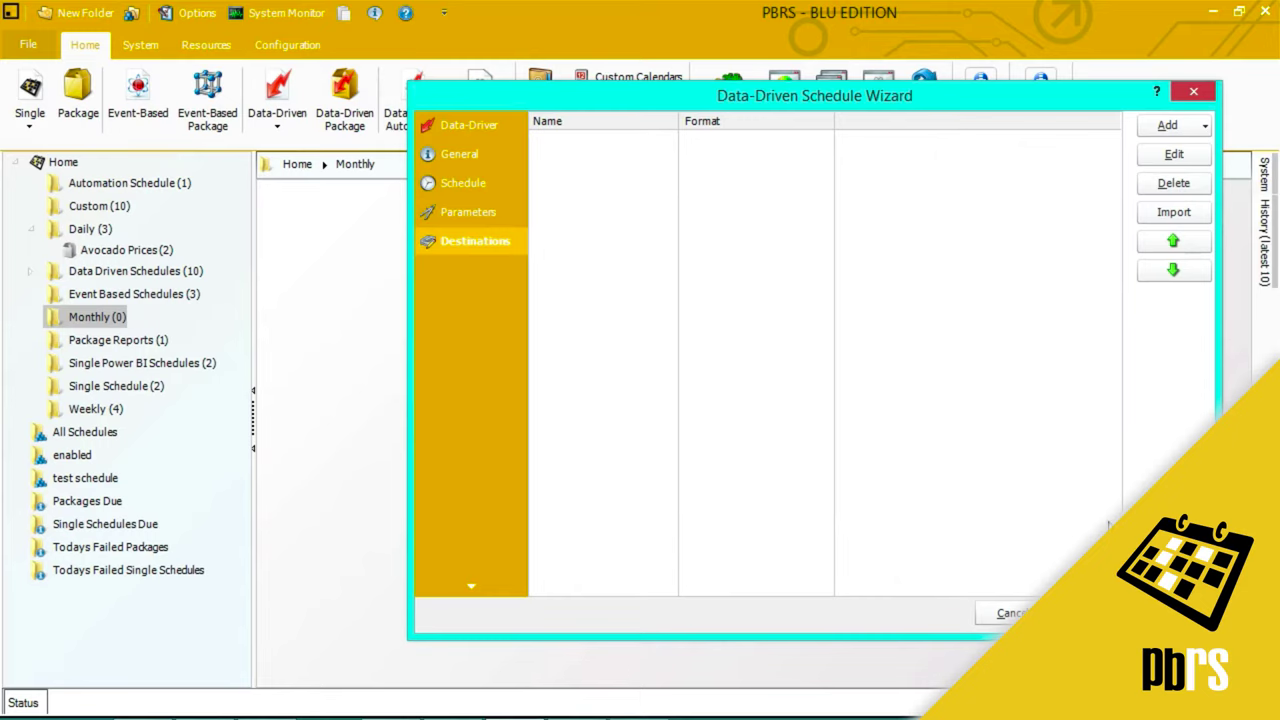
Add an email destination to <[r]HospitalAdminEmail> with subject '<[r]SpecialtyName> Monthly Report'.
left_click(1206, 128)
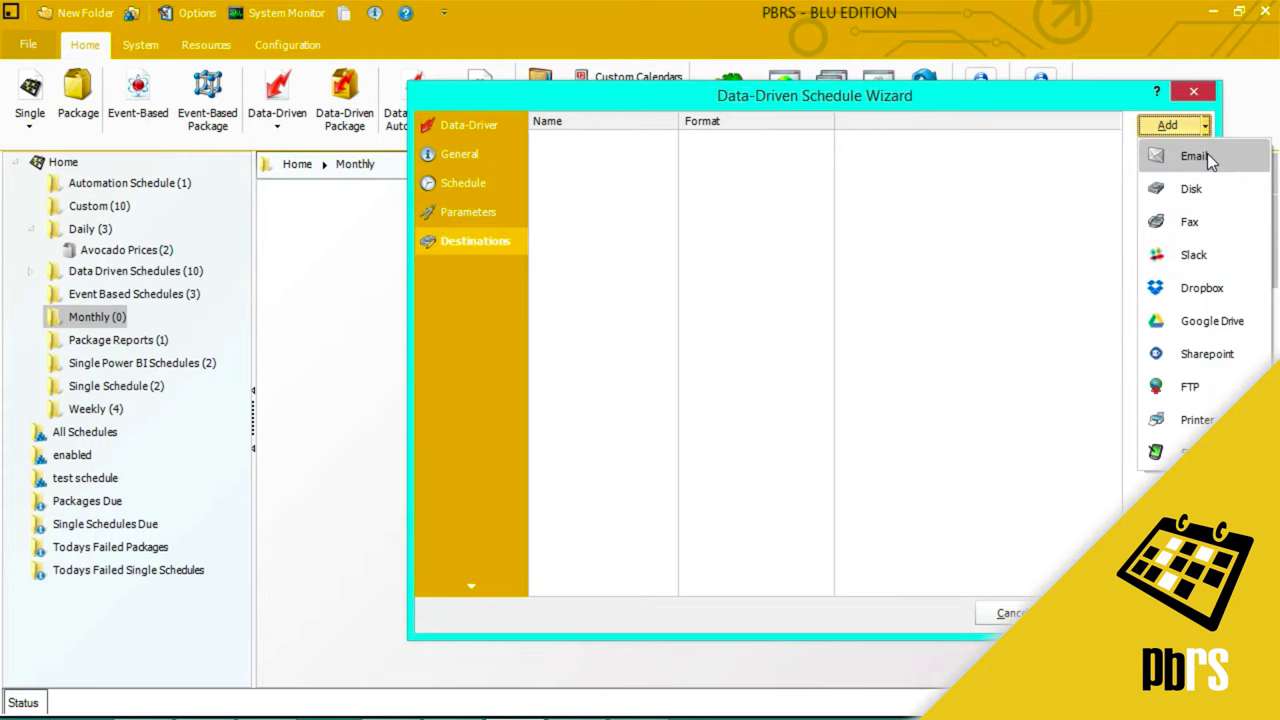
left_click(1194, 157)
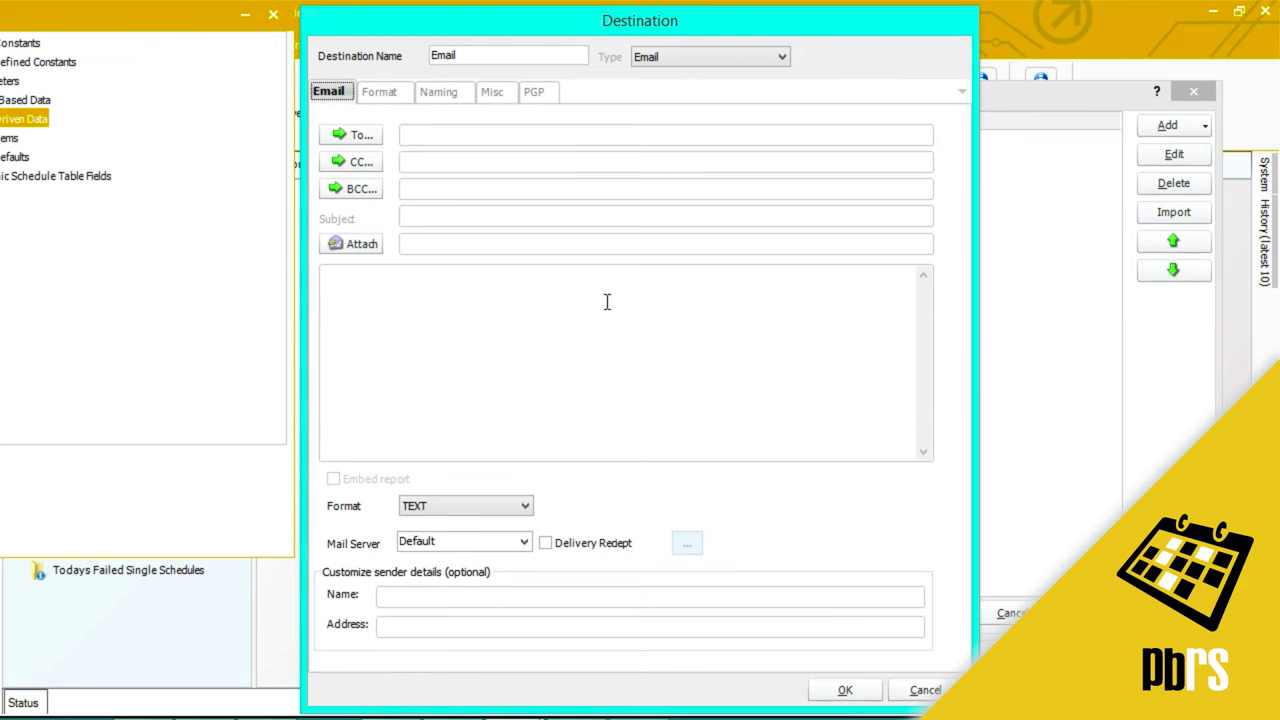
left_click_drag(461, 30, 628, 64)
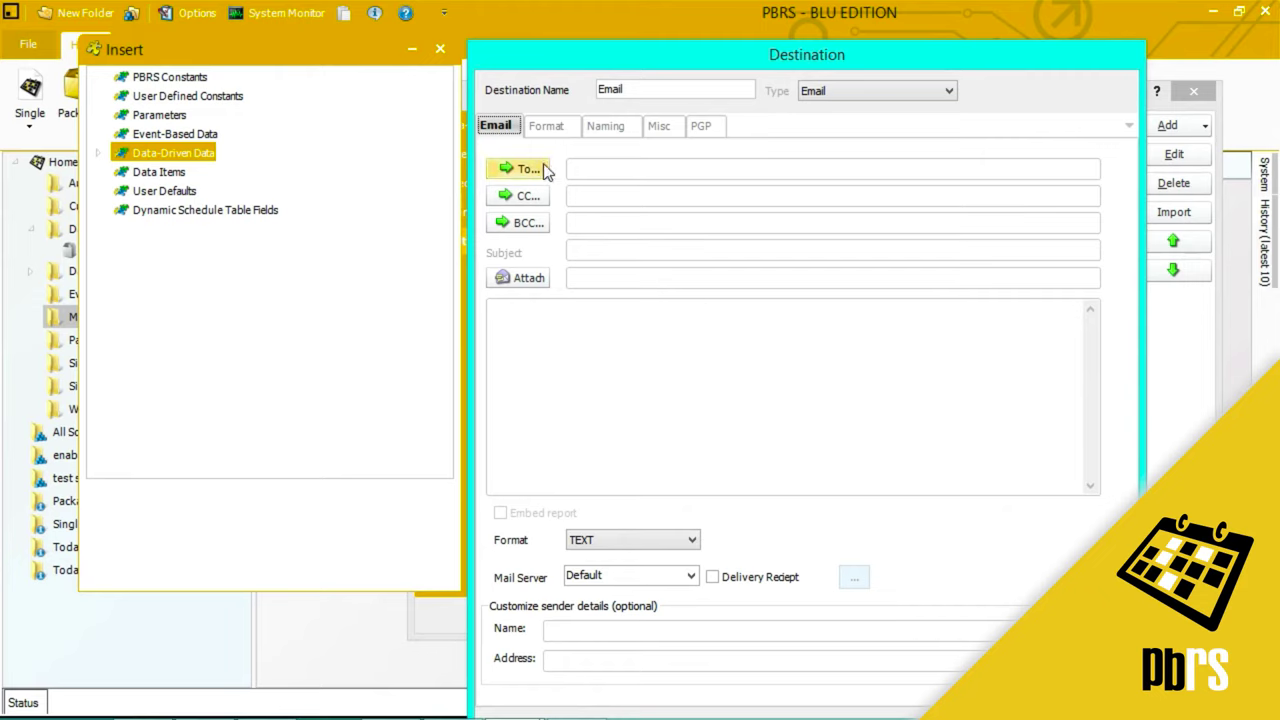
left_click(590, 170)
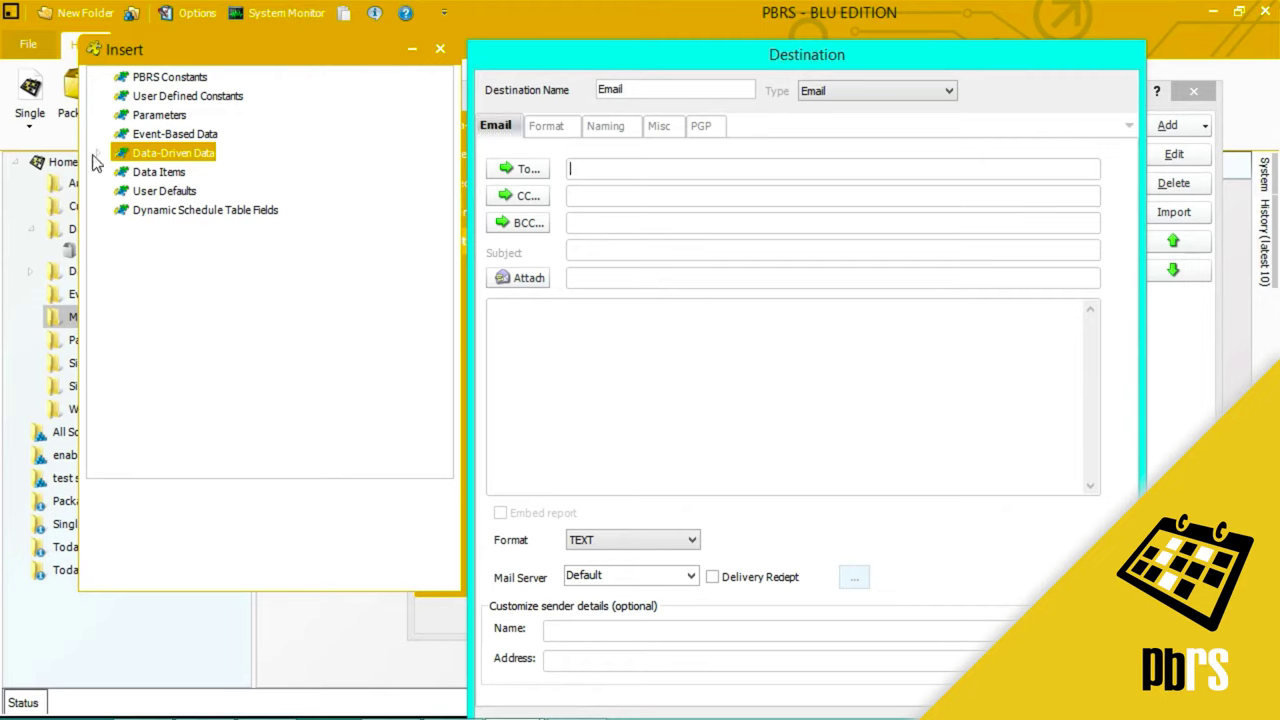
left_click(101, 153)
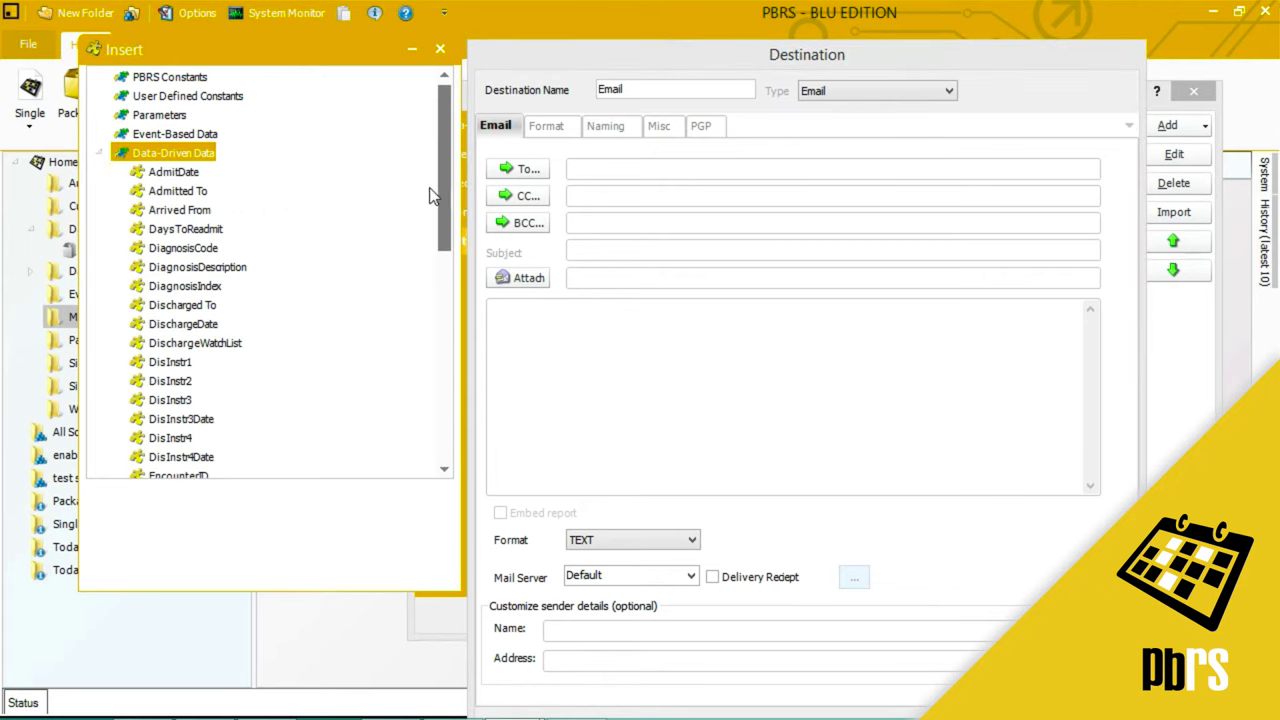
left_click_drag(445, 215, 450, 349)
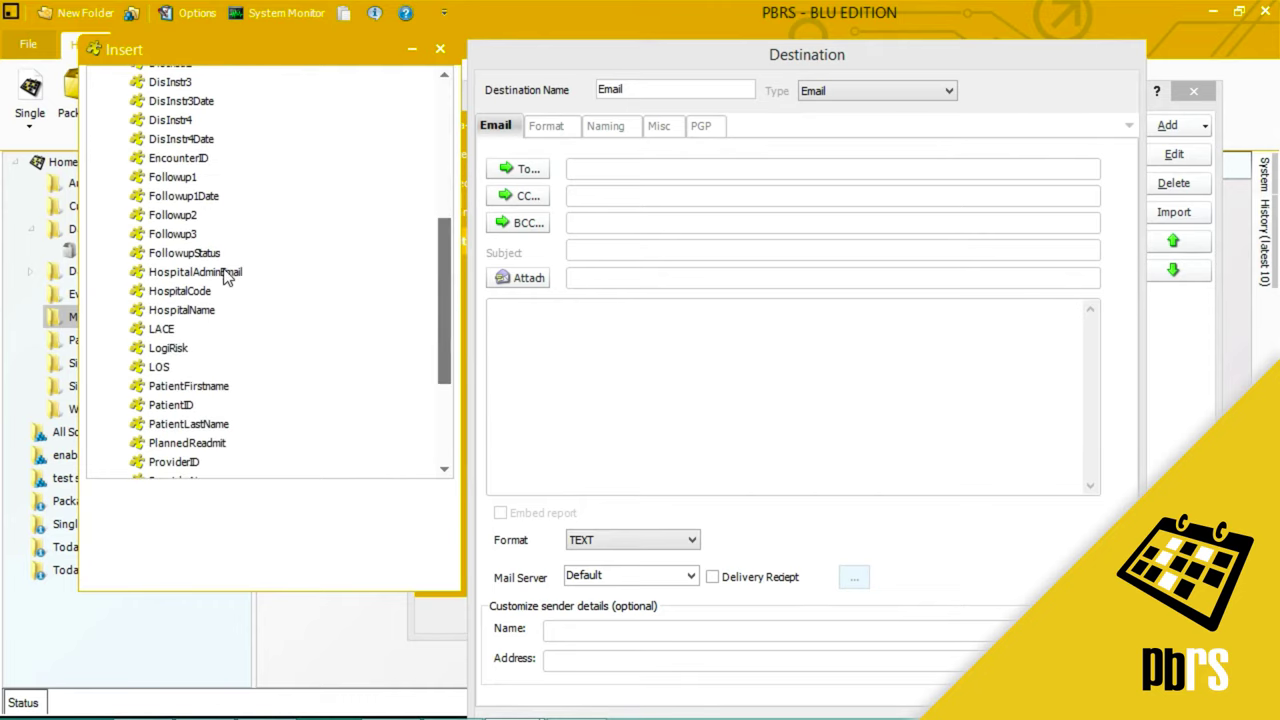
left_click_drag(223, 268, 600, 168)
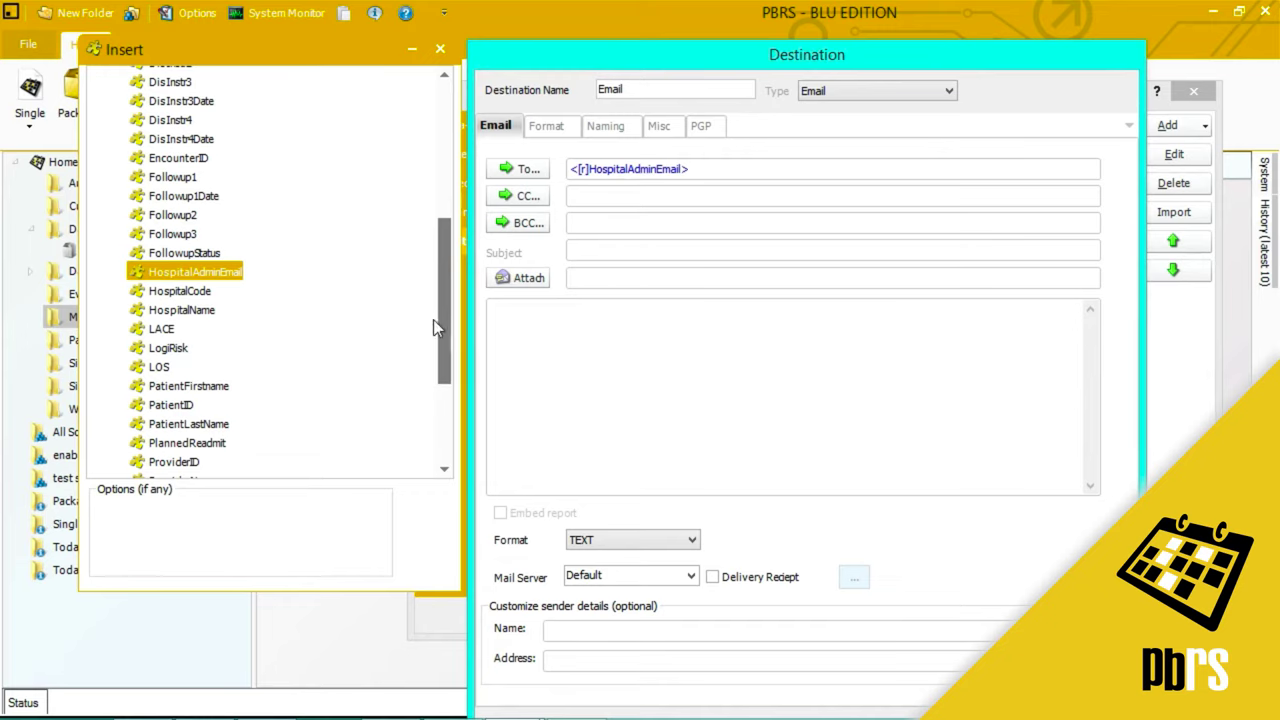
left_click_drag(440, 320, 445, 372)
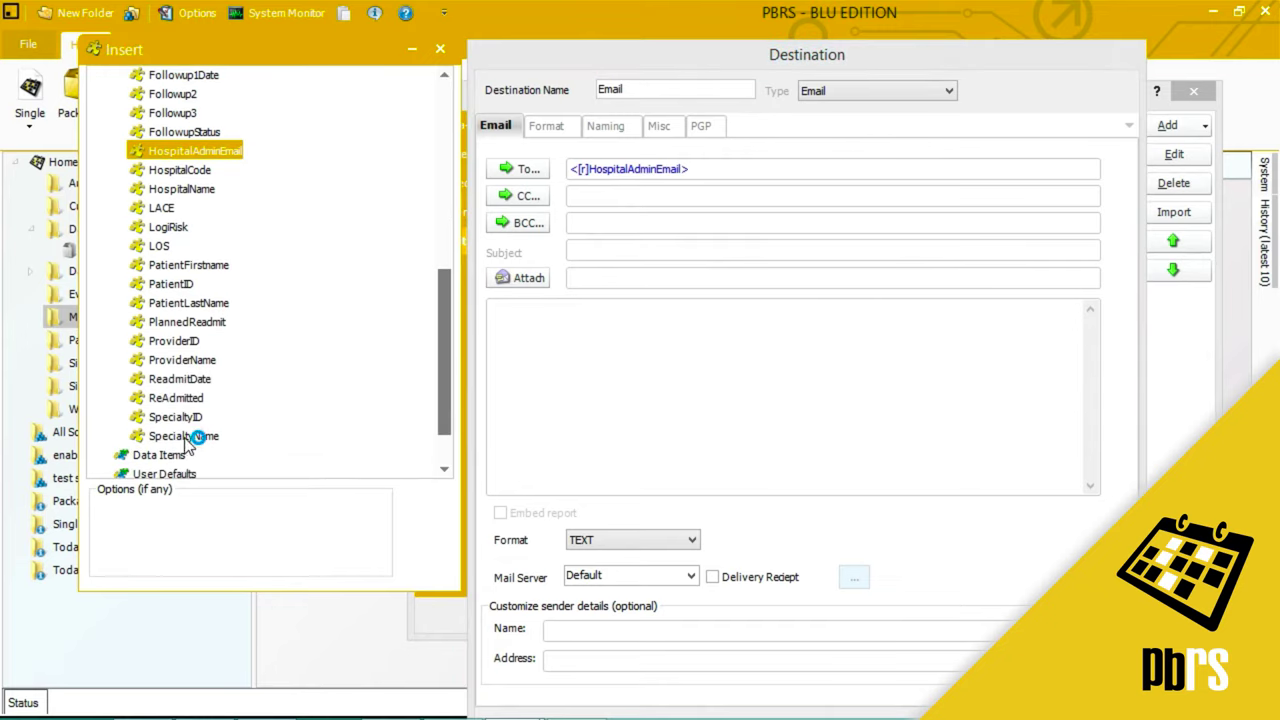
left_click_drag(195, 437, 691, 251)
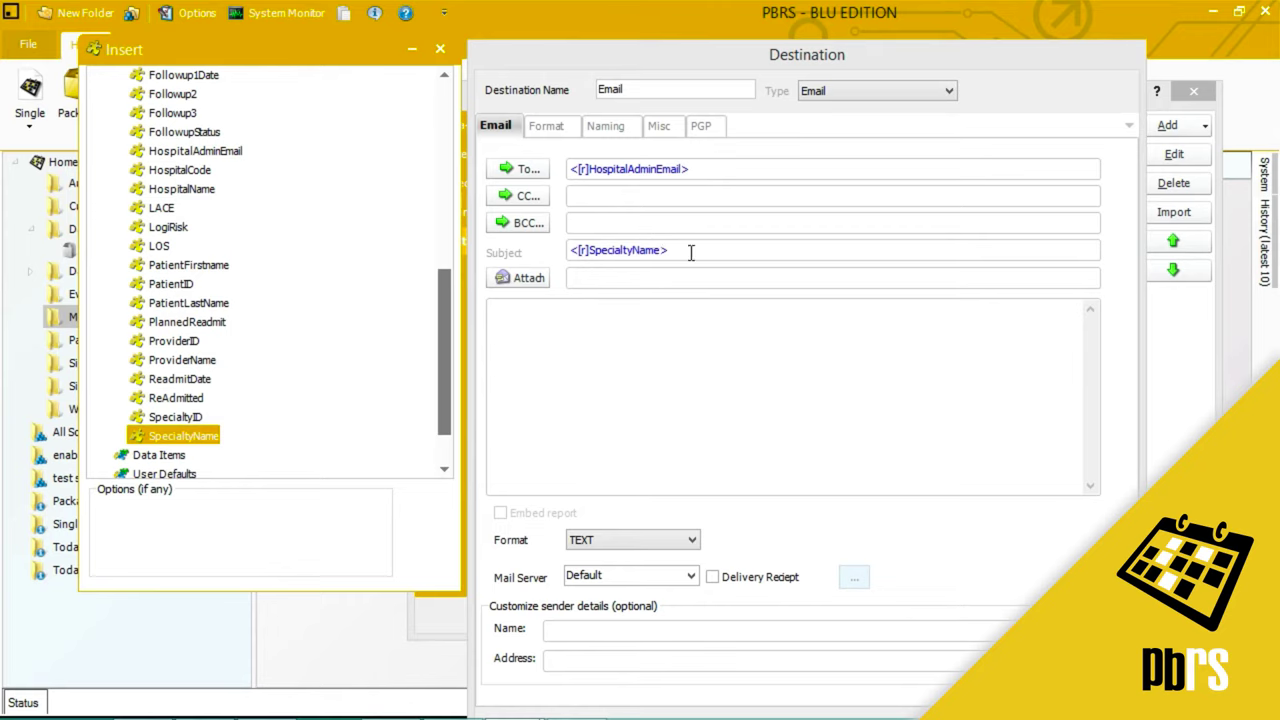
type("Monthly")
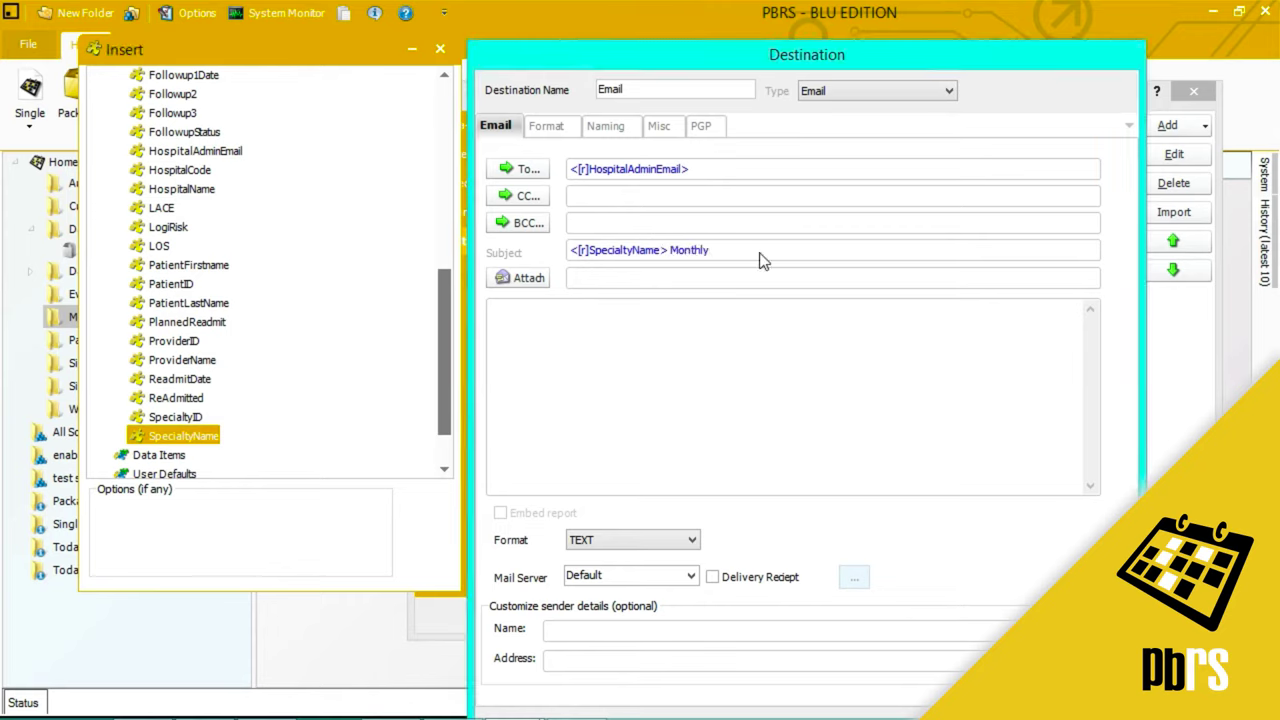
type(" Report")
Write the body 'Hello,' / 'Please find details for patients for <[r]SpecialtyName>'.
left_click(632, 315)
type("Hello,")
key("Return")
key("Return")
type("Please find det")
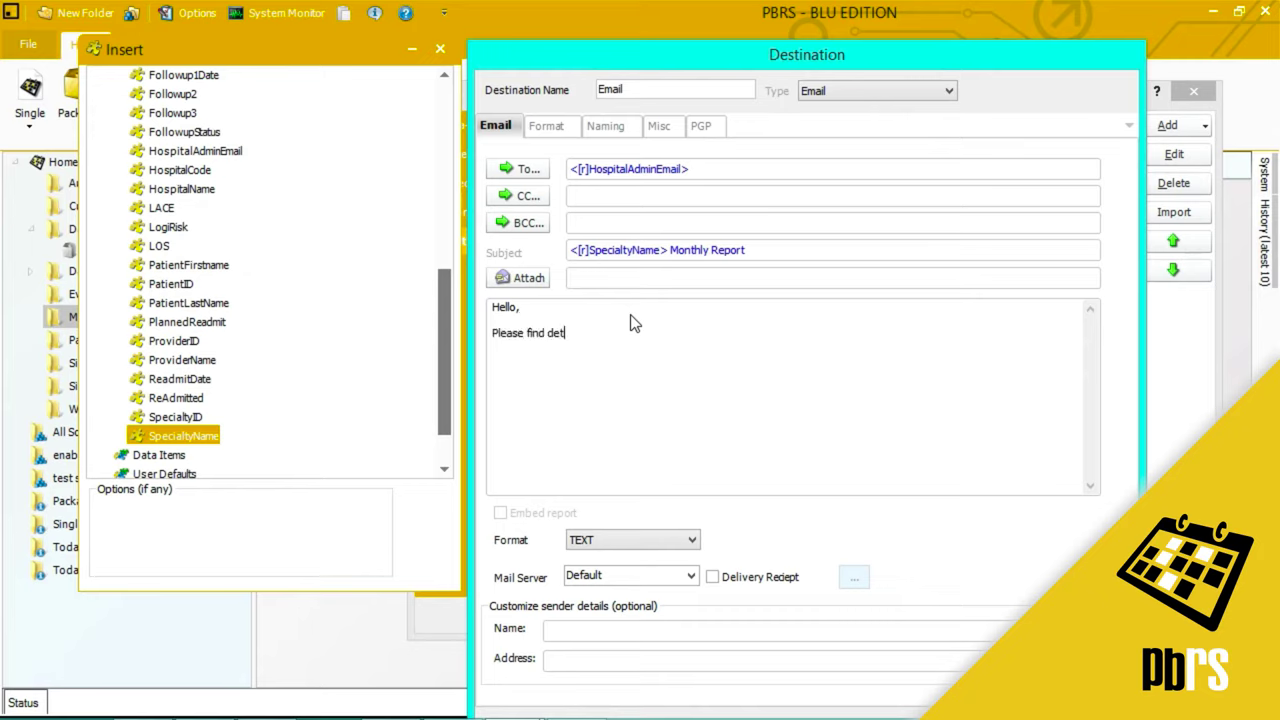
type("ails for patients for")
left_click_drag(205, 440, 688, 332)
left_click(759, 340)
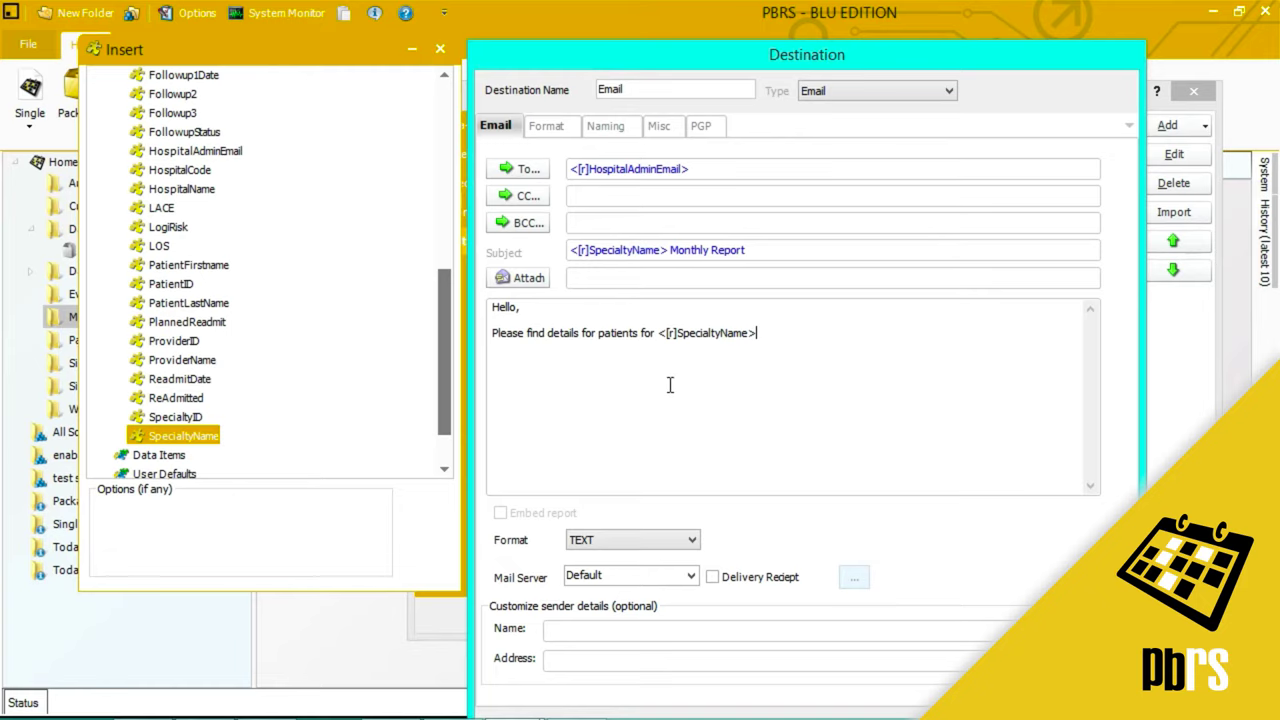
Output the email as Acrobat Format (*.pdf) with PDF security and owner and user passwords.
left_click(558, 132)
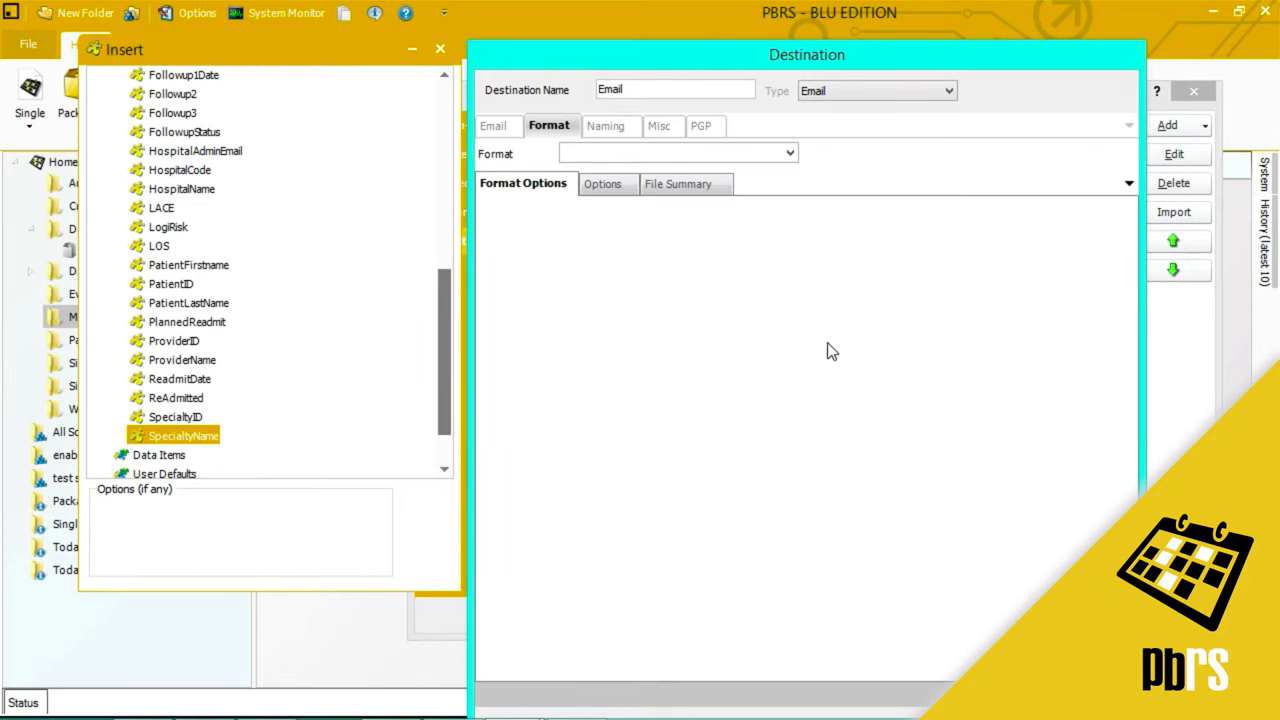
left_click(790, 154)
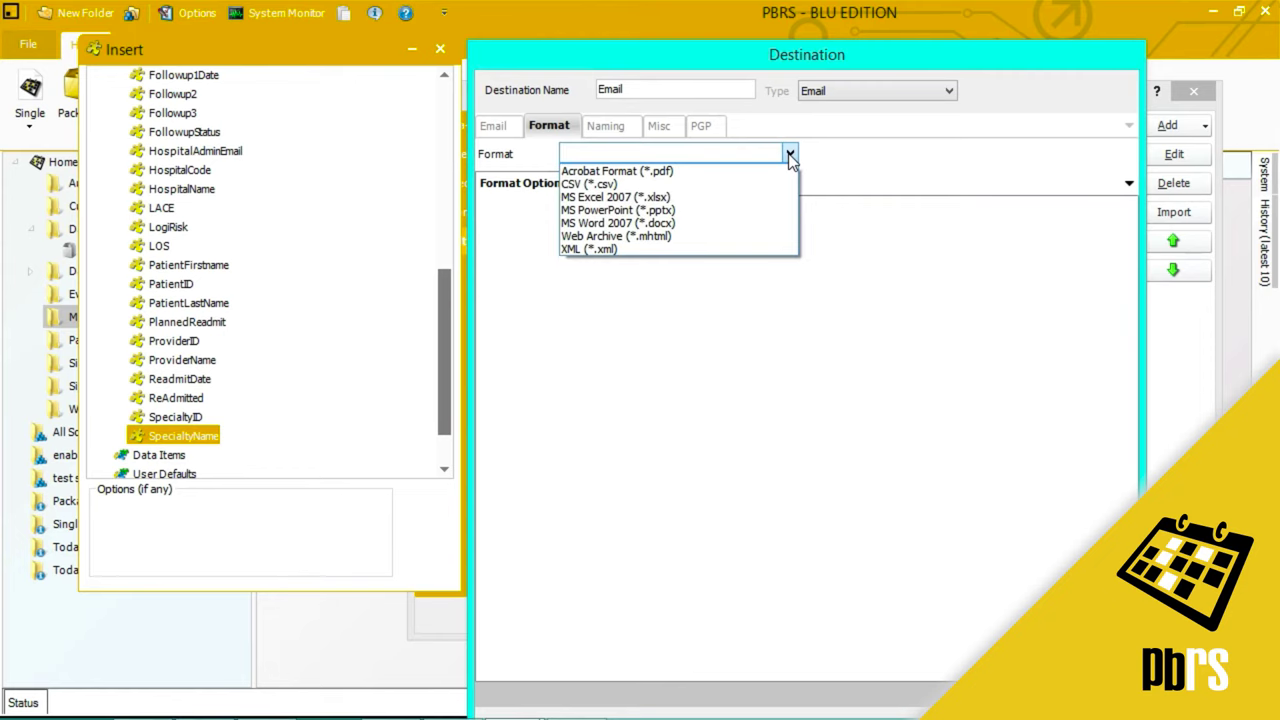
left_click(712, 171)
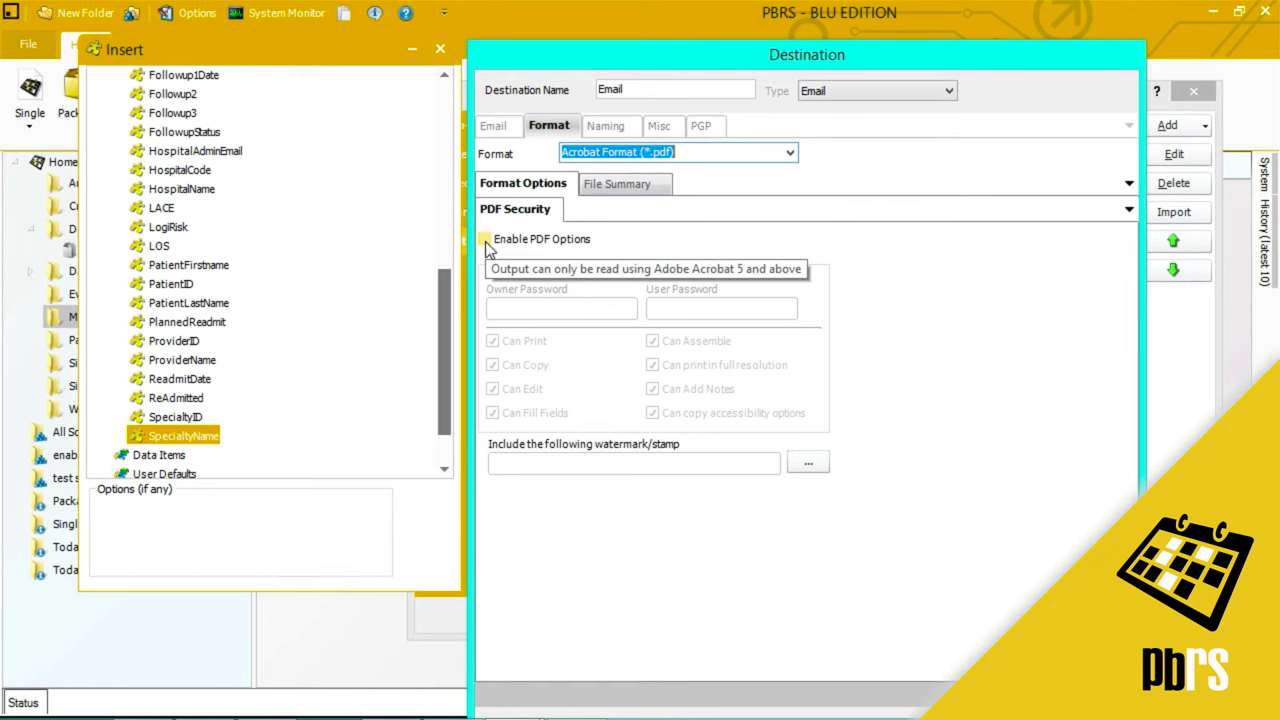
left_click(485, 241)
left_click(540, 304)
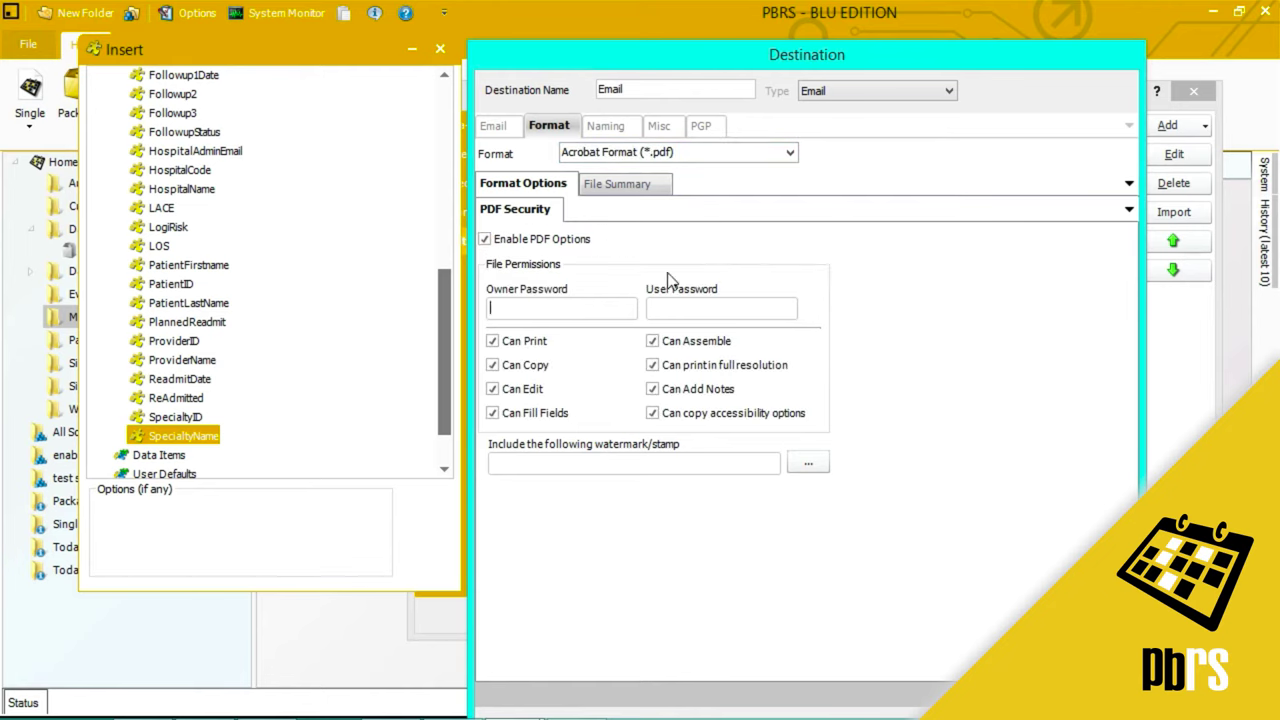
type("p")
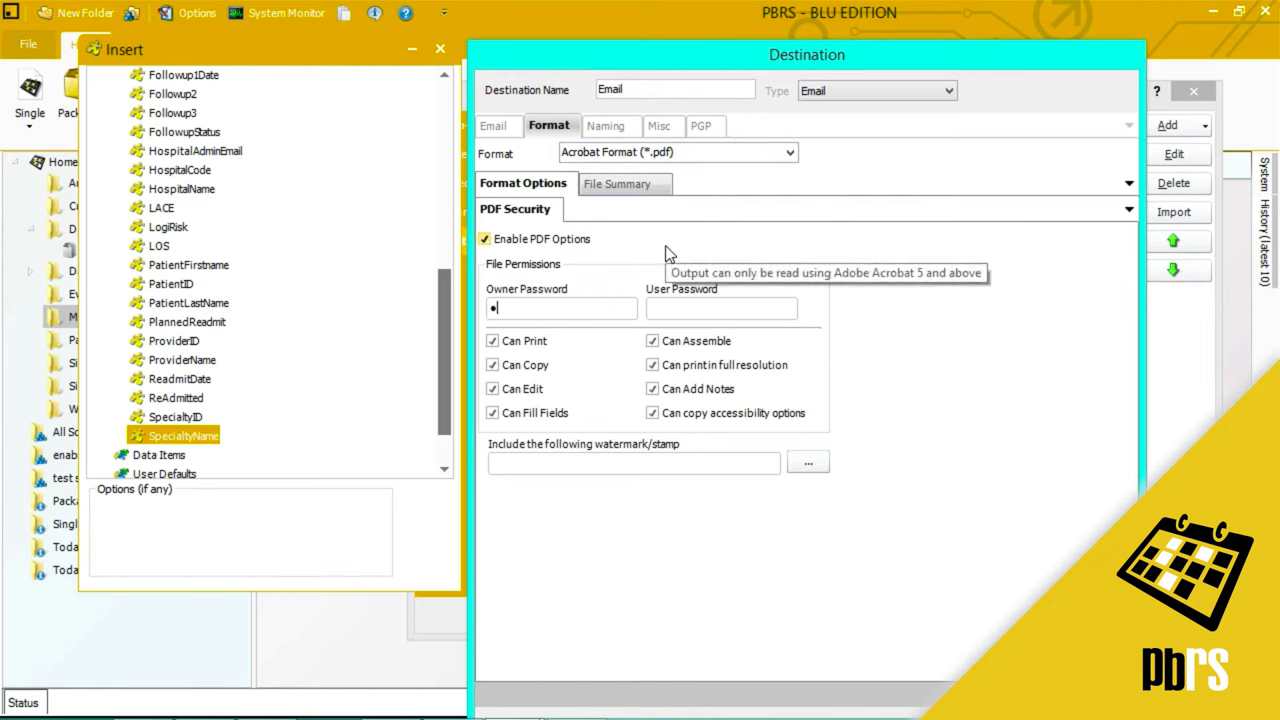
type("*****")
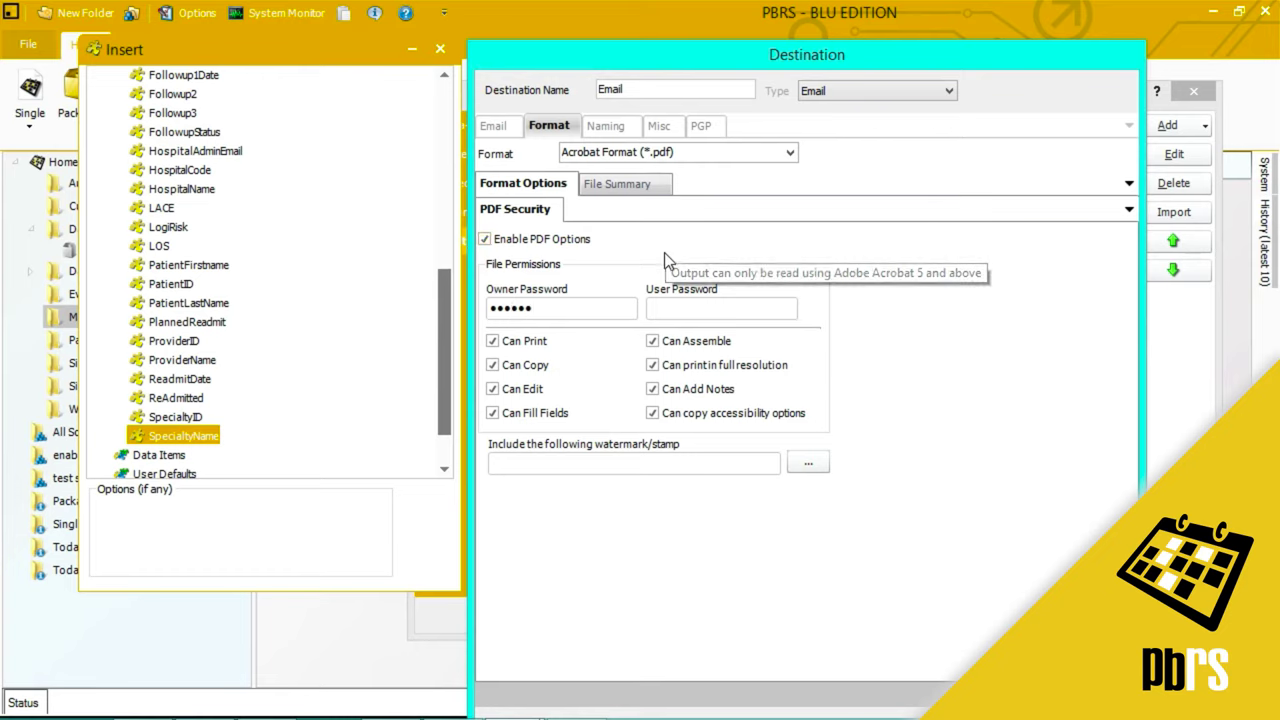
left_click(678, 306)
type("******")
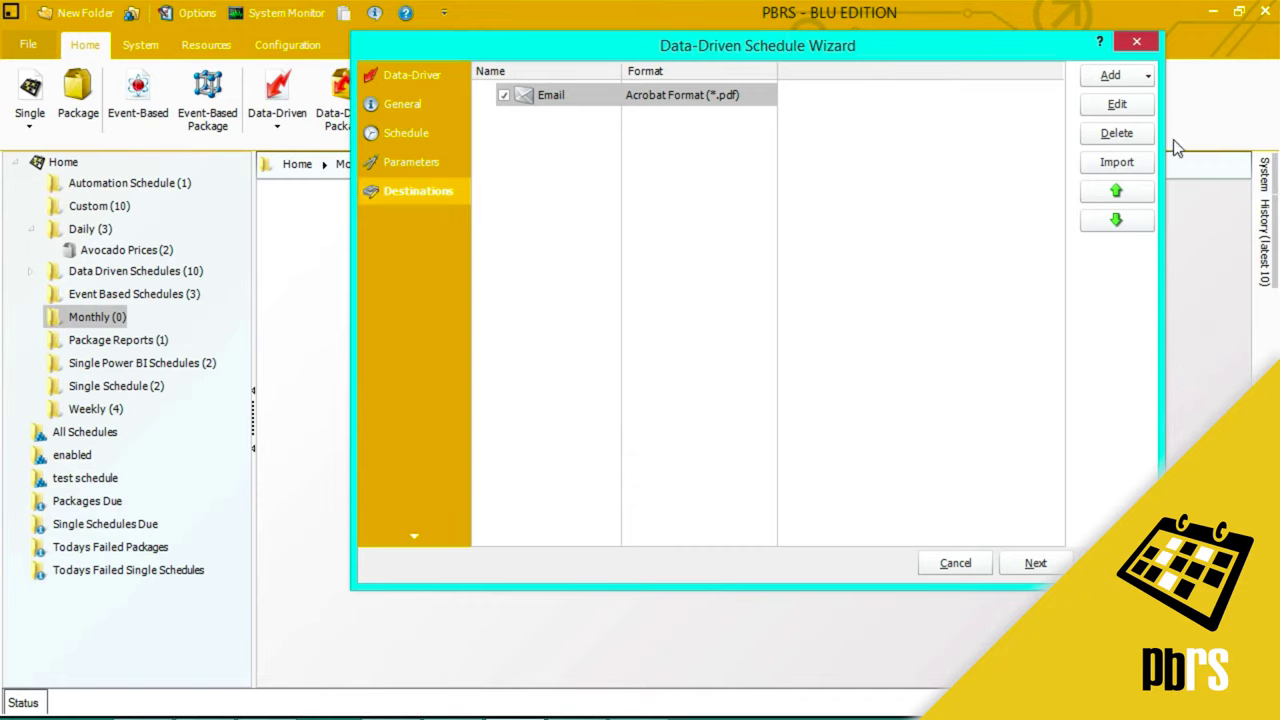
Add a Disk destination pointing to the Test Reports\PBRS Reports folder.
left_click(1153, 77)
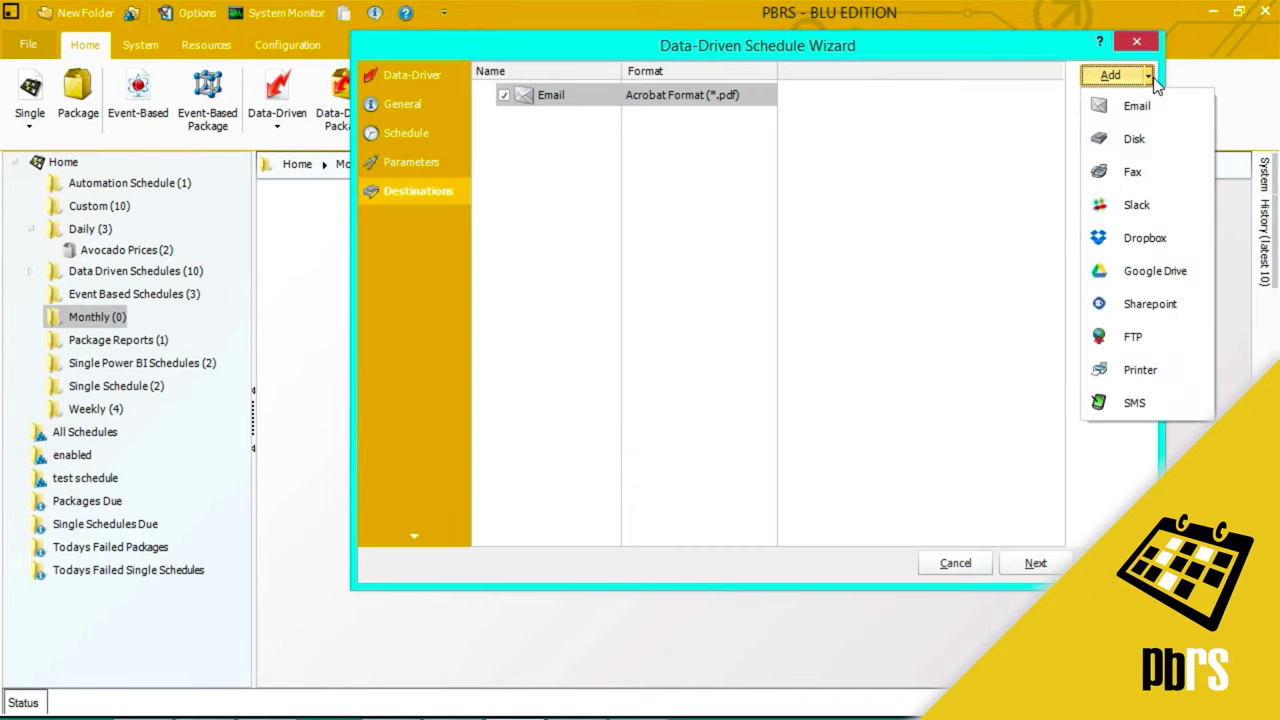
left_click(1144, 137)
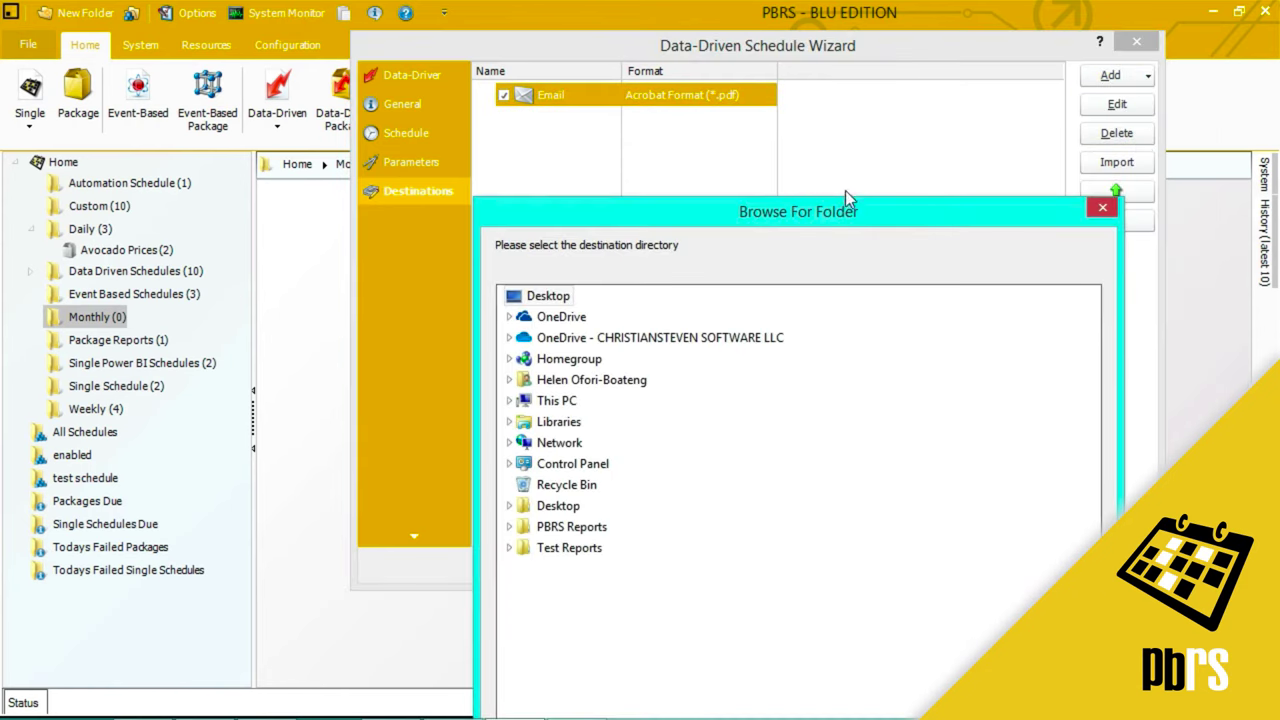
left_click_drag(701, 220, 706, 24)
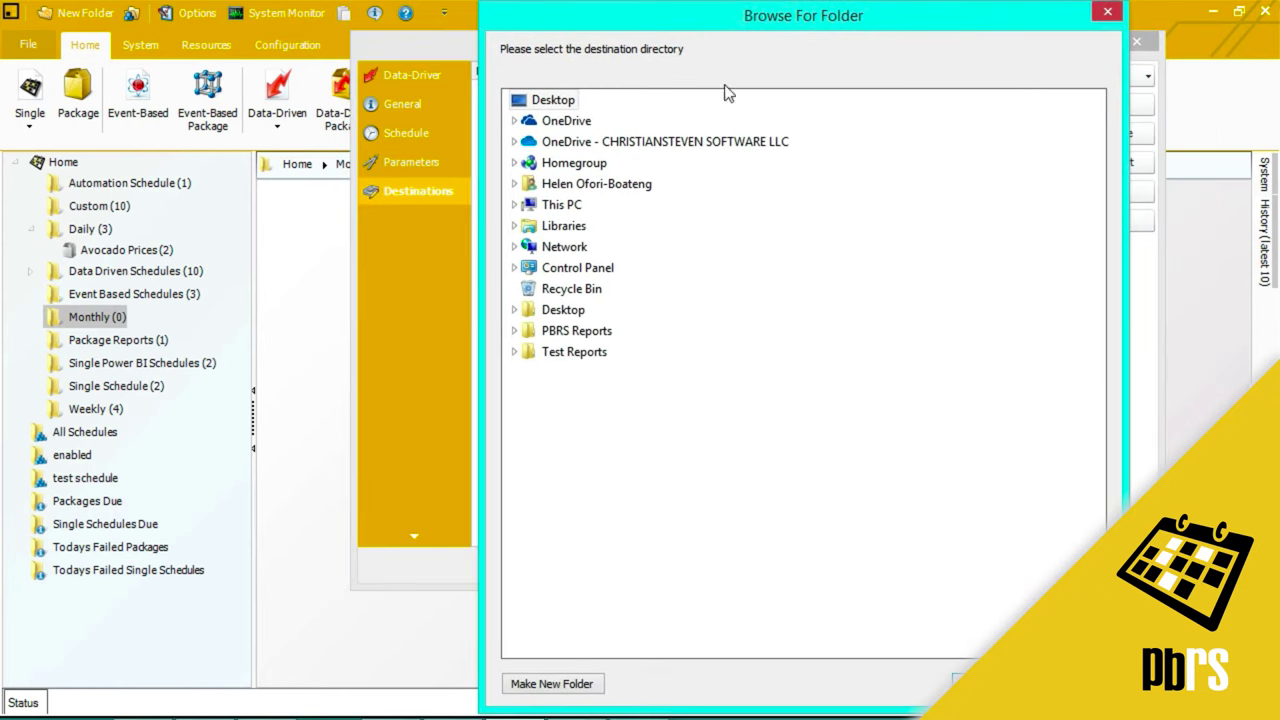
double_click(531, 356)
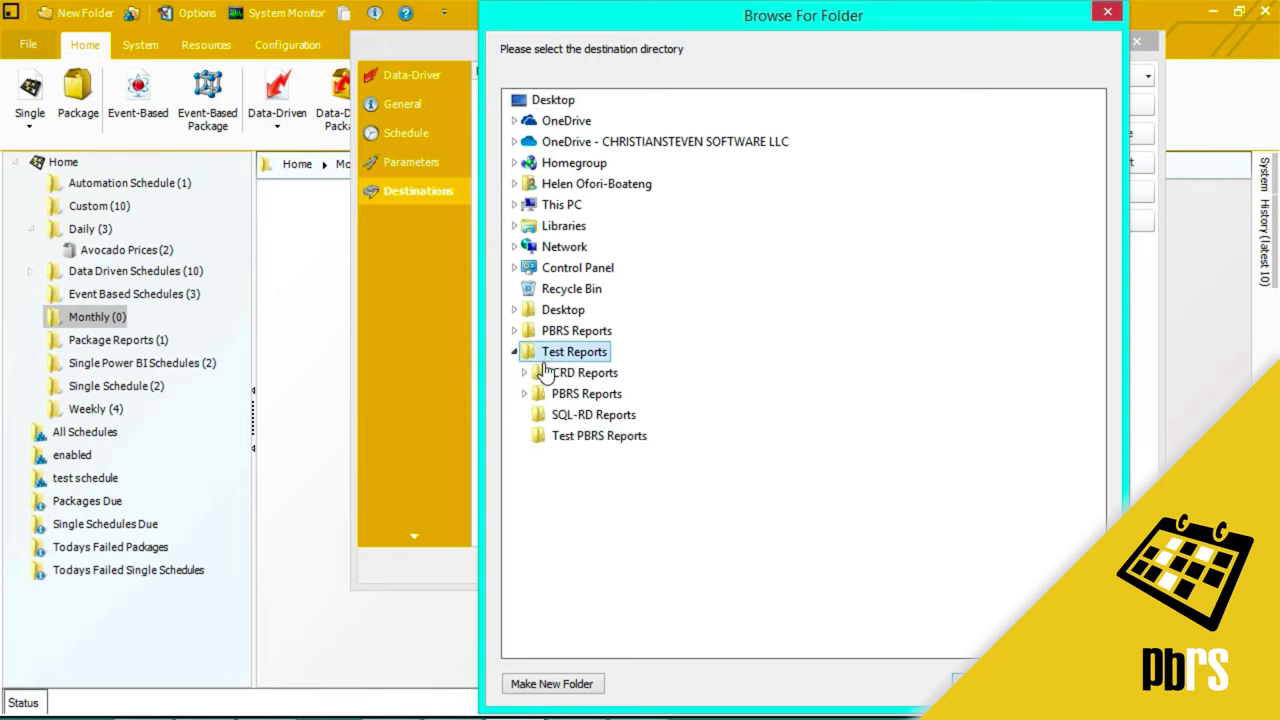
double_click(545, 394)
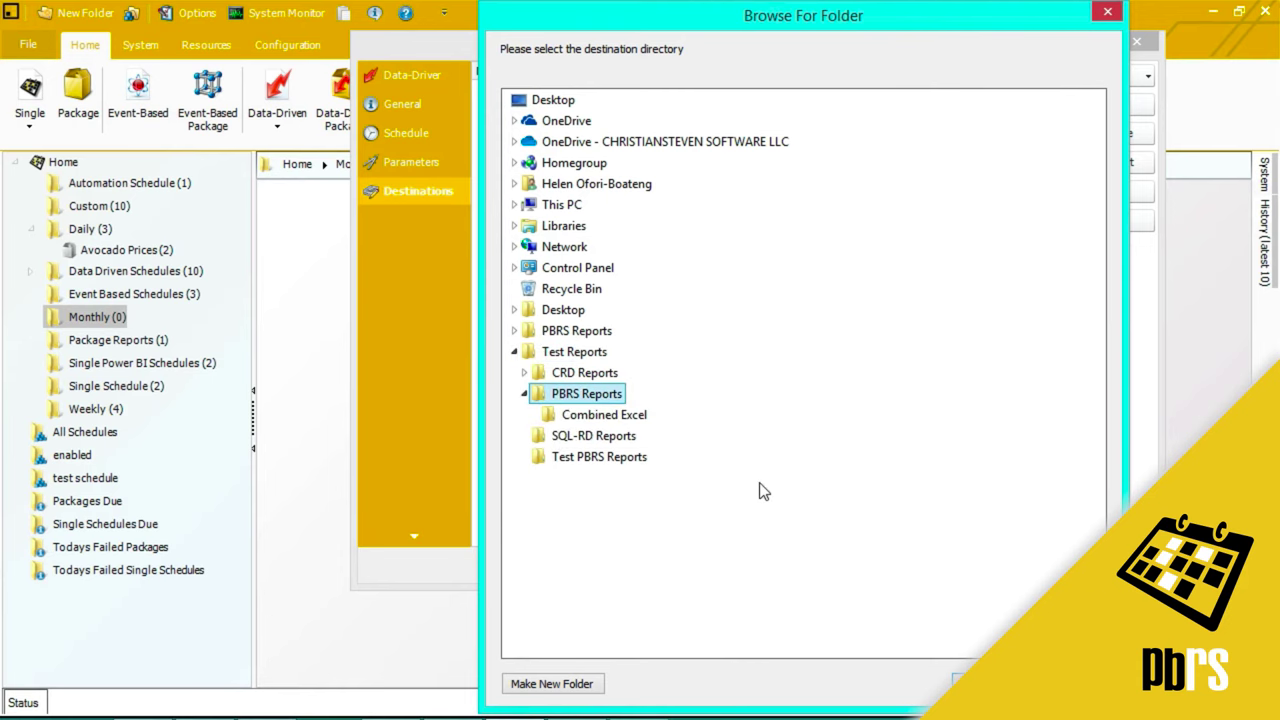
left_click(985, 683)
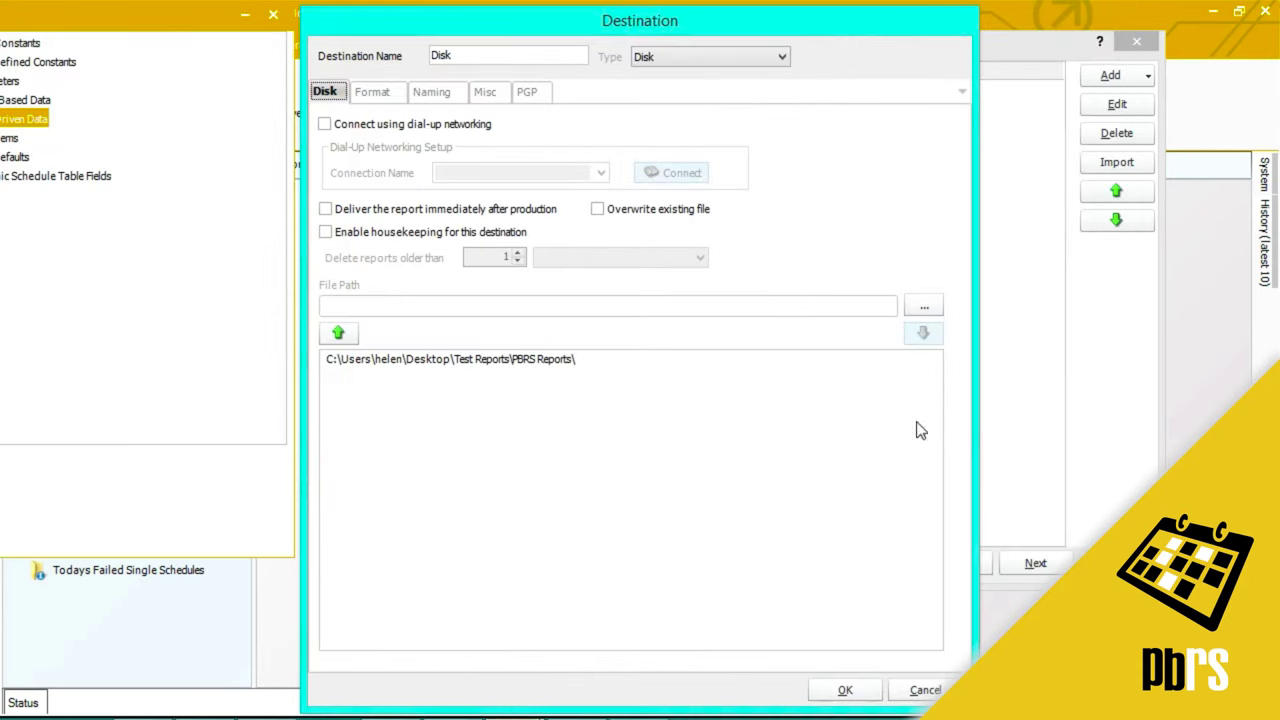
Append a <[r]SpecialtyName> subfolder to the PBRS Reports path and add it to the path list.
left_click_drag(786, 31, 925, 30)
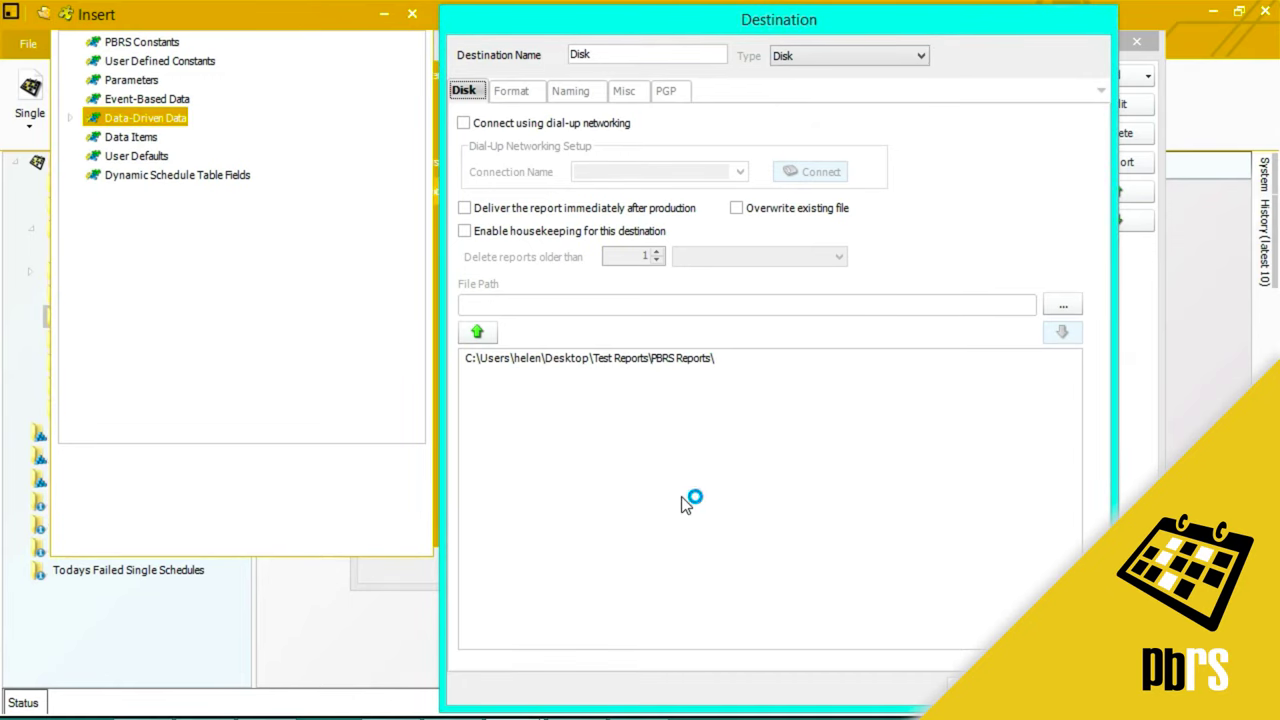
left_click(669, 366)
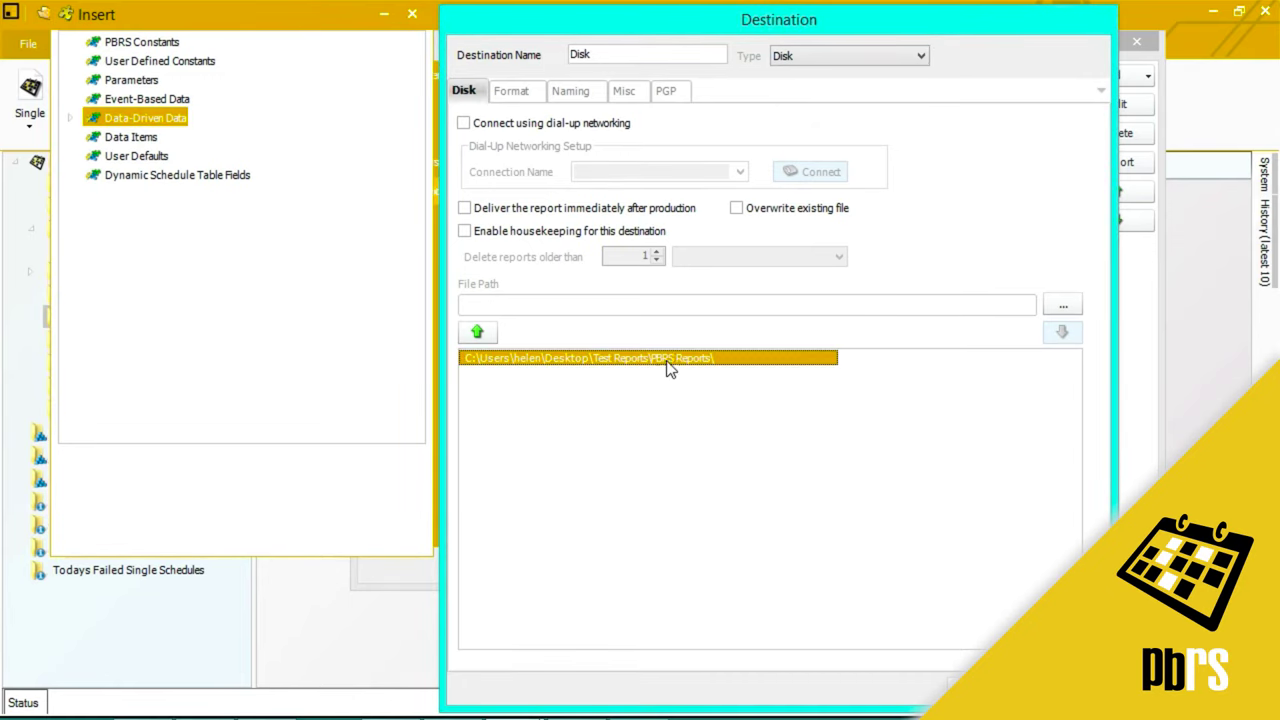
left_click(471, 339)
left_click(729, 304)
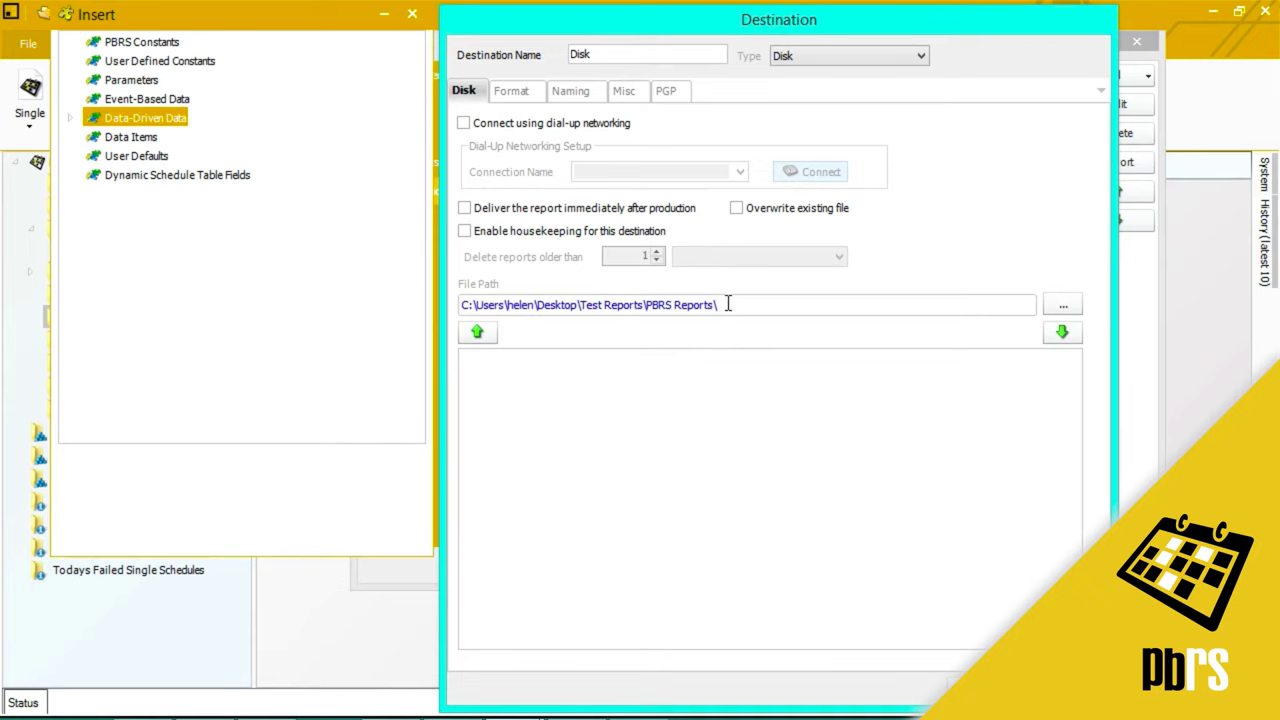
left_click(71, 118)
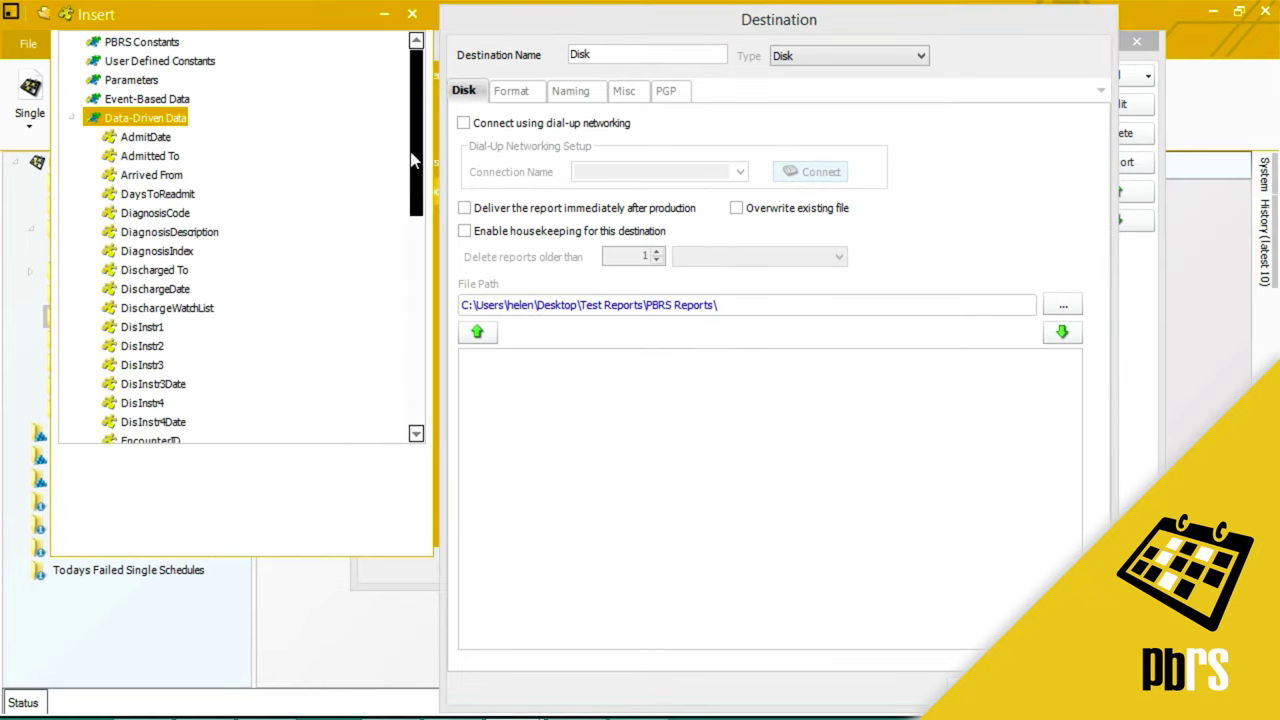
left_click_drag(418, 160, 420, 410)
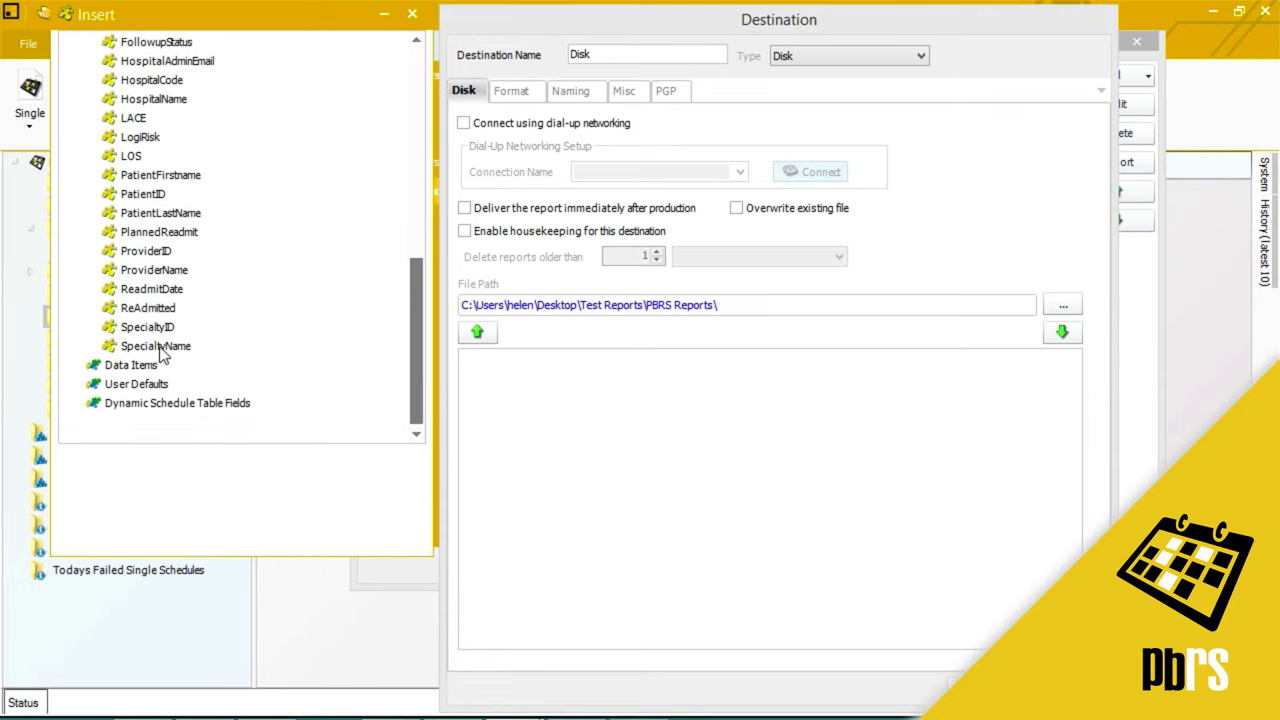
double_click(155, 346)
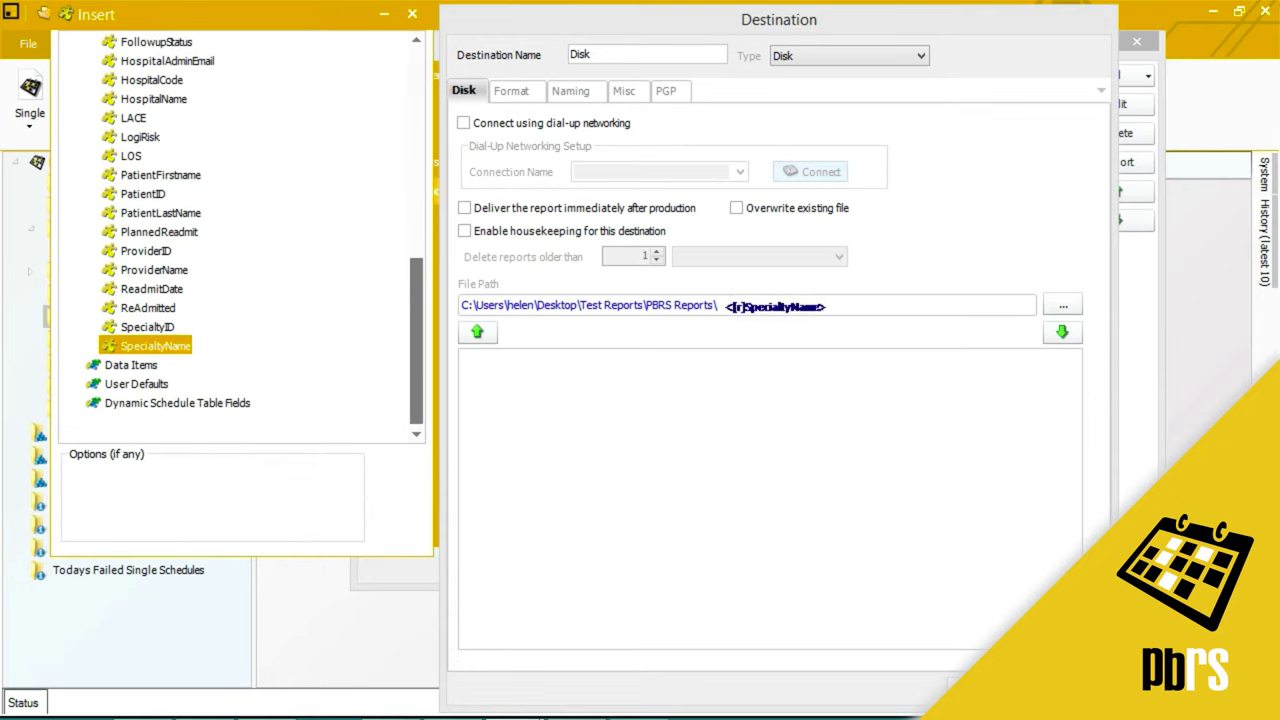
left_click(724, 303)
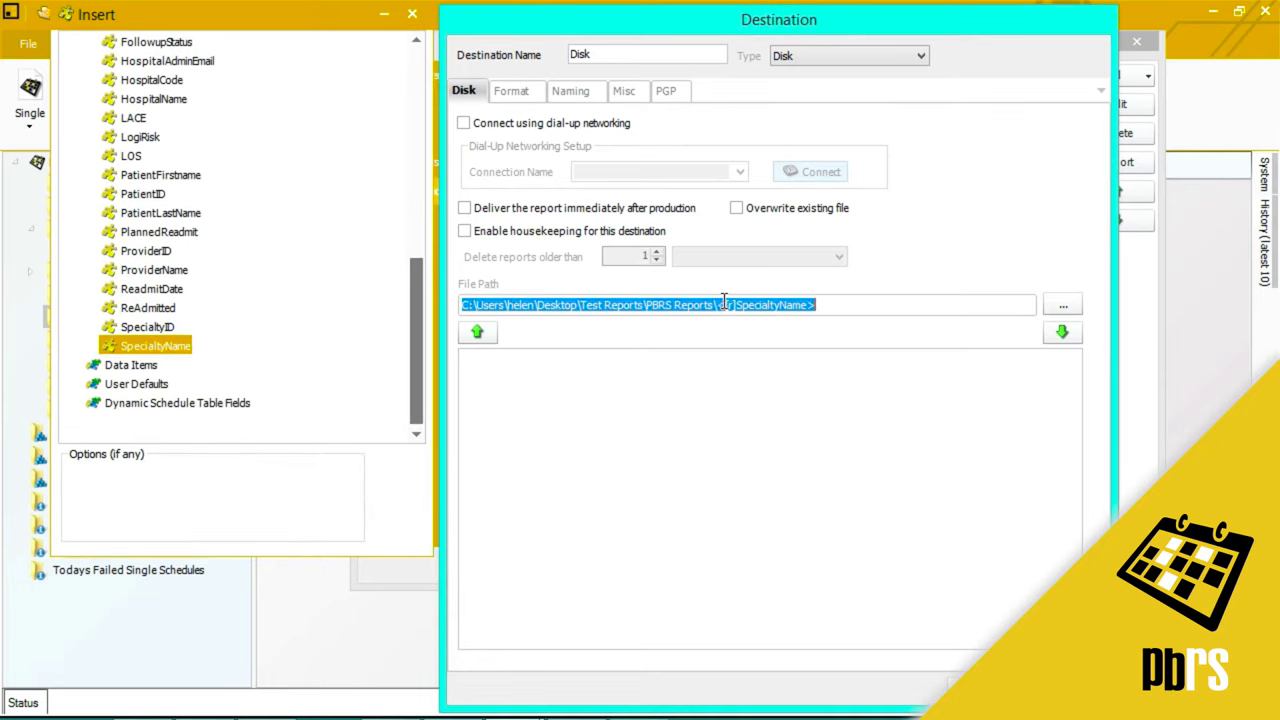
left_click(1060, 335)
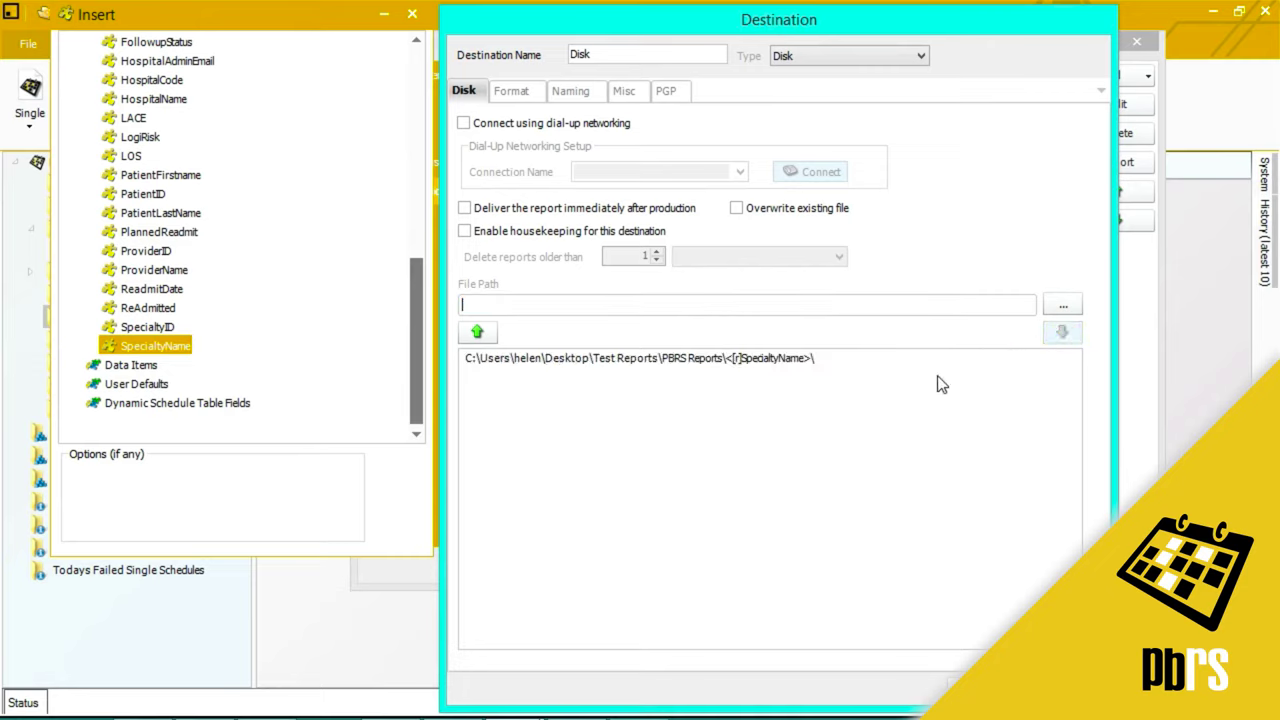
Set the Disk destination's format to Acrobat PDF and save it.
left_click(511, 91)
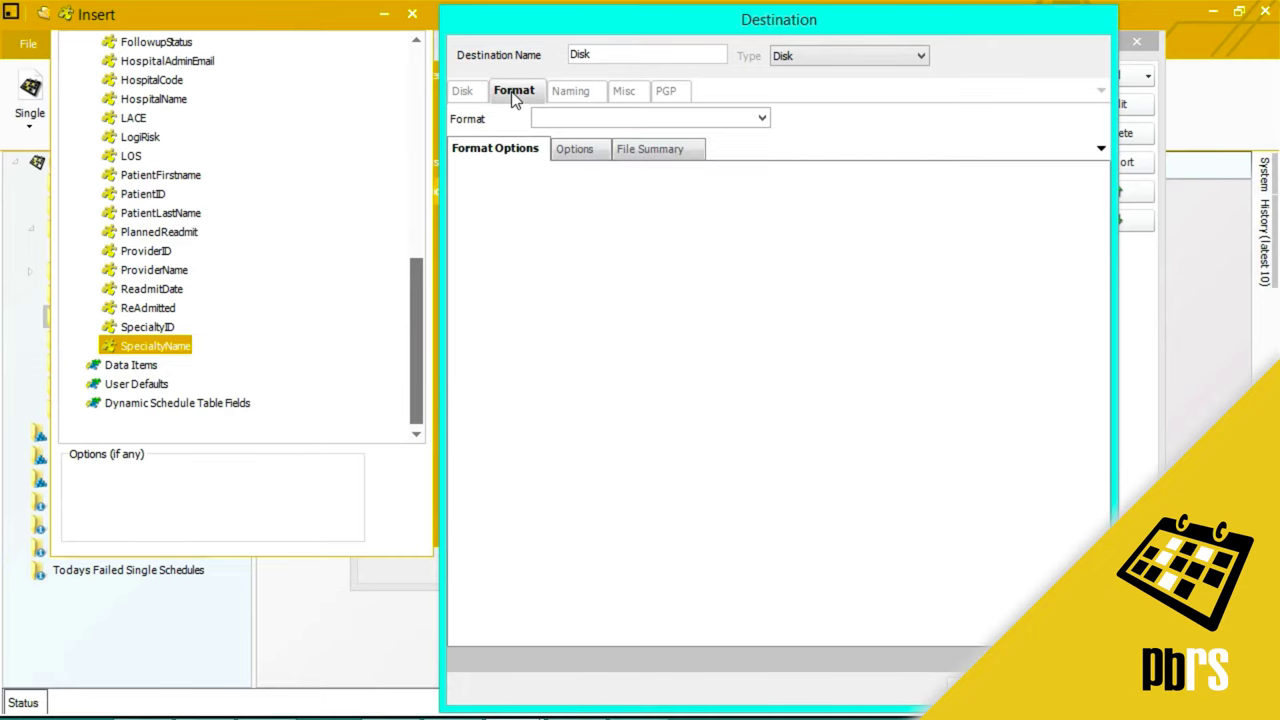
left_click(761, 121)
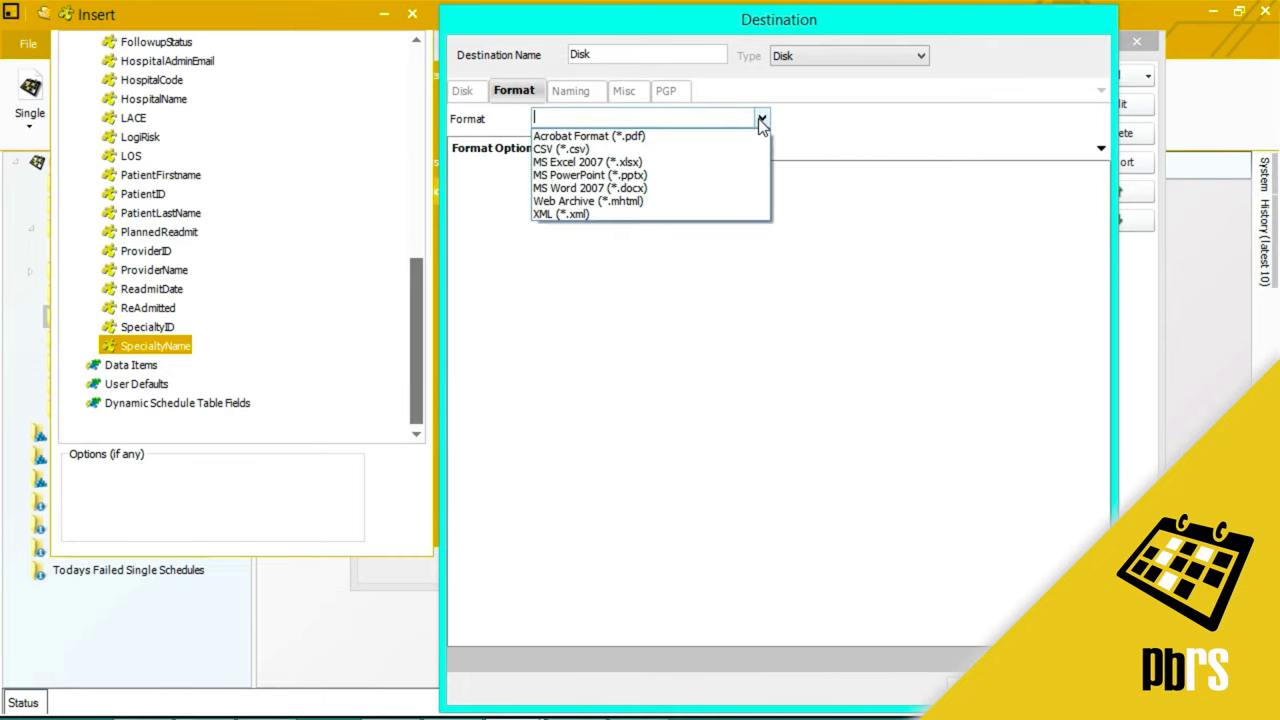
left_click(694, 134)
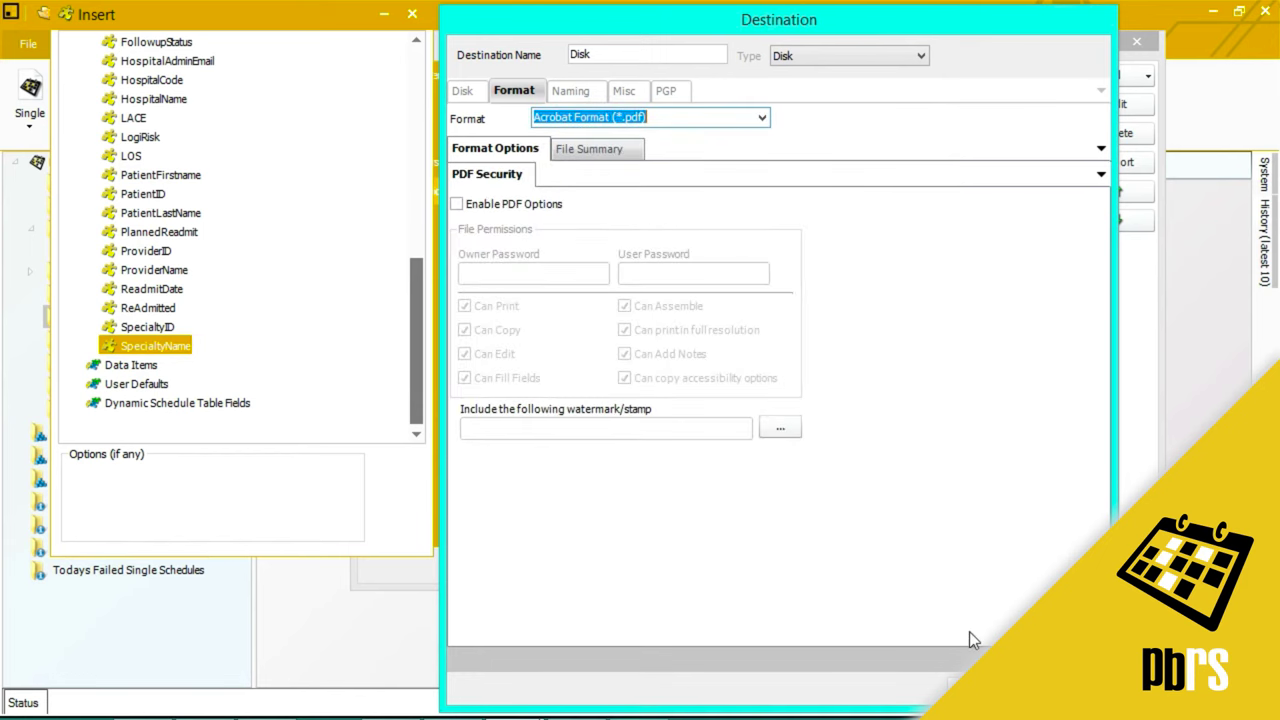
left_click(985, 685)
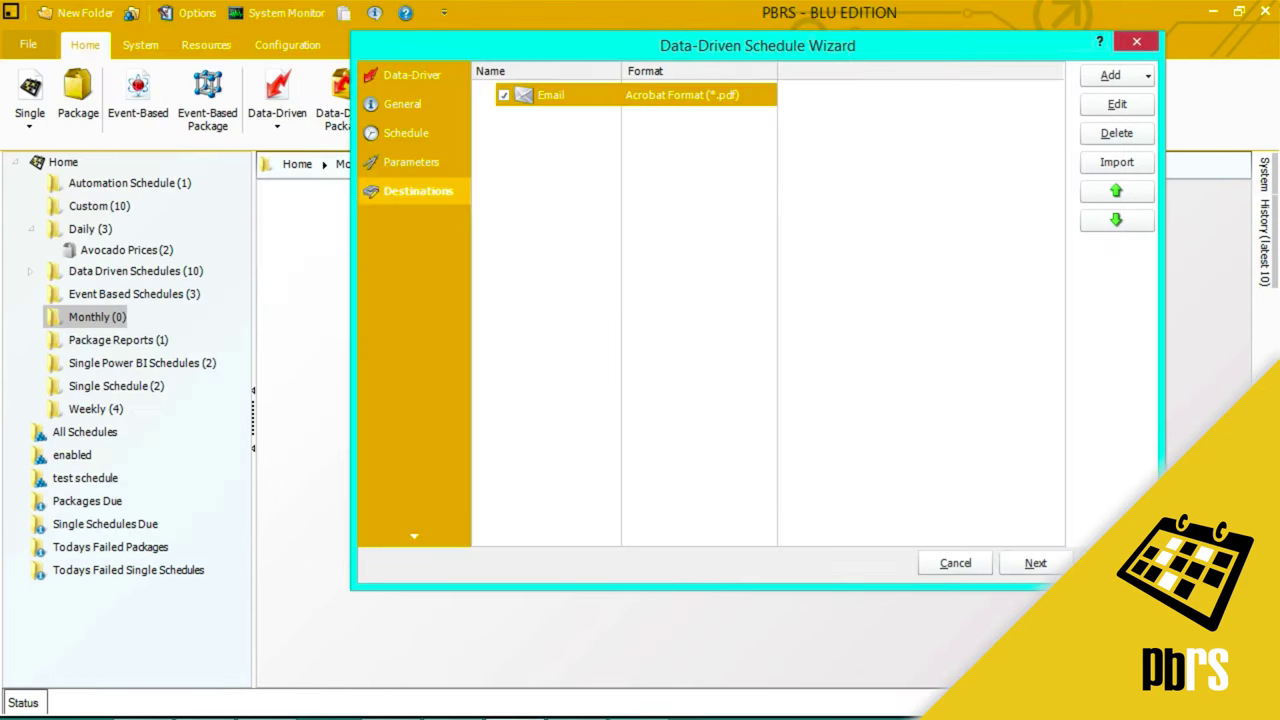
Advance the Data-Driven Schedule Wizard past Exception Handling, Refresh Datasets and Custom Tasks.
left_click(1036, 563)
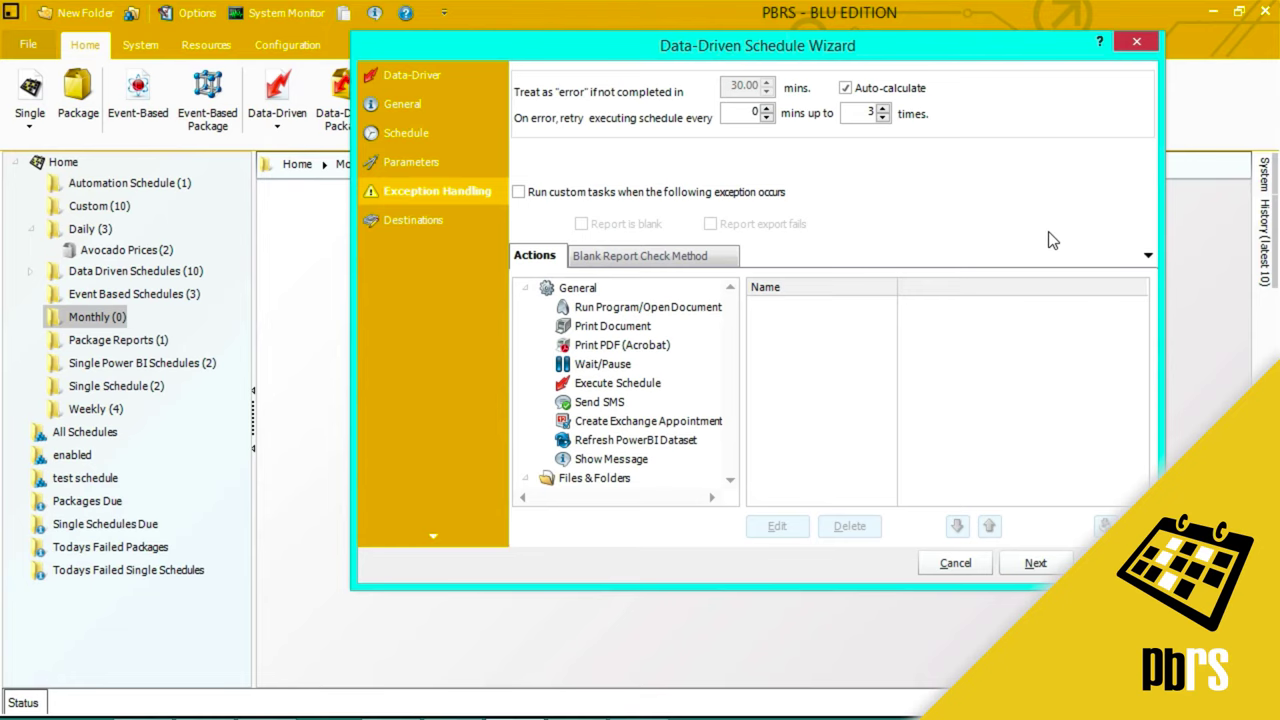
left_click(1035, 563)
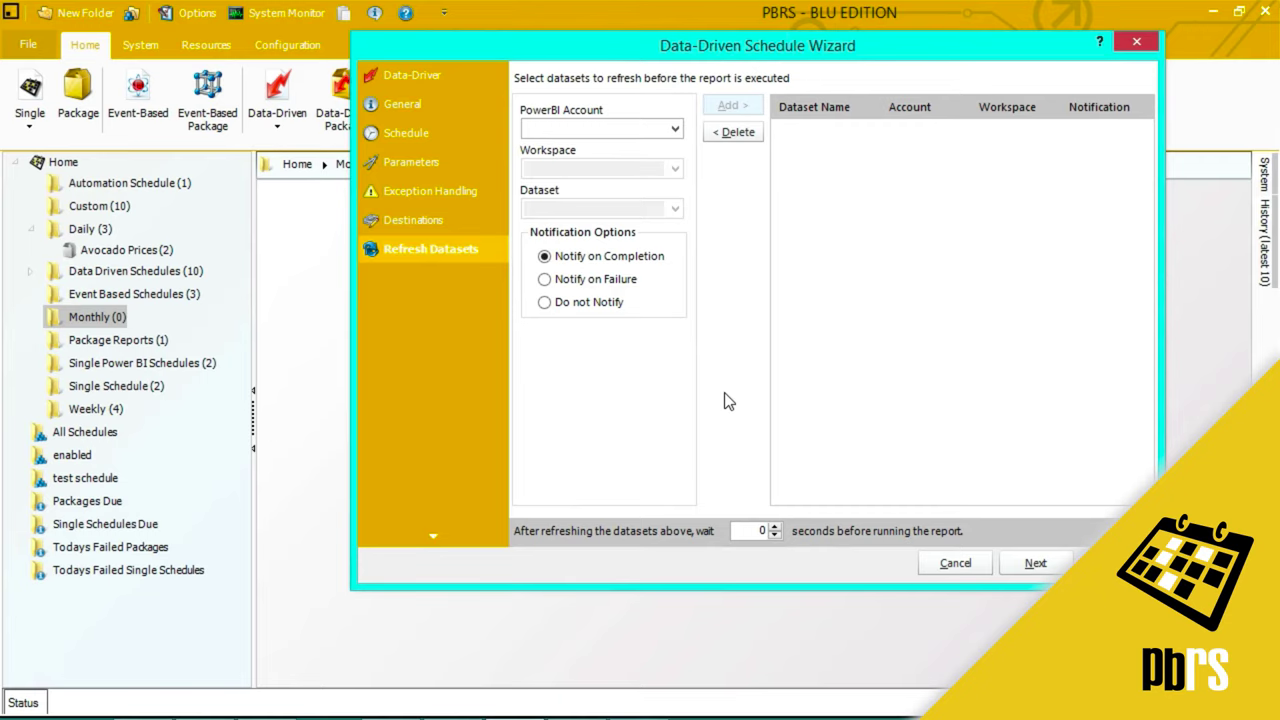
left_click(1035, 563)
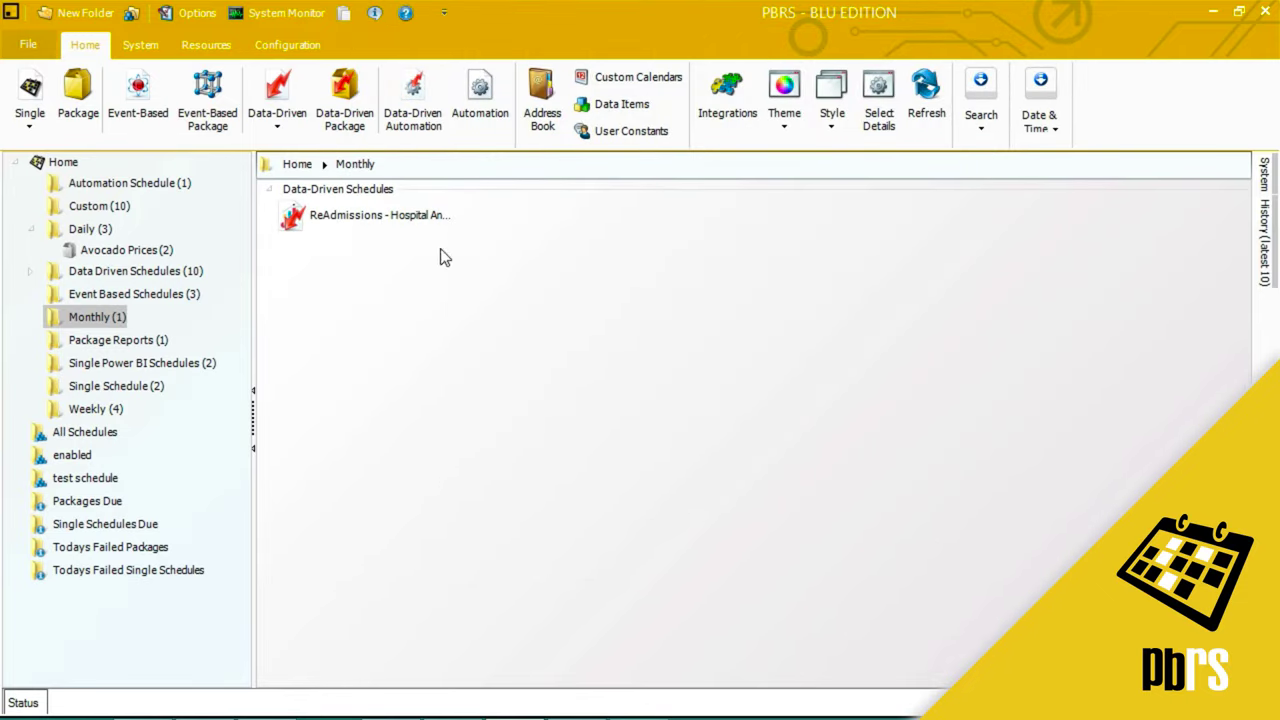
Execute the ReAdmissions schedule and dismiss the 'Schedule execution completed!' message.
left_click(377, 214)
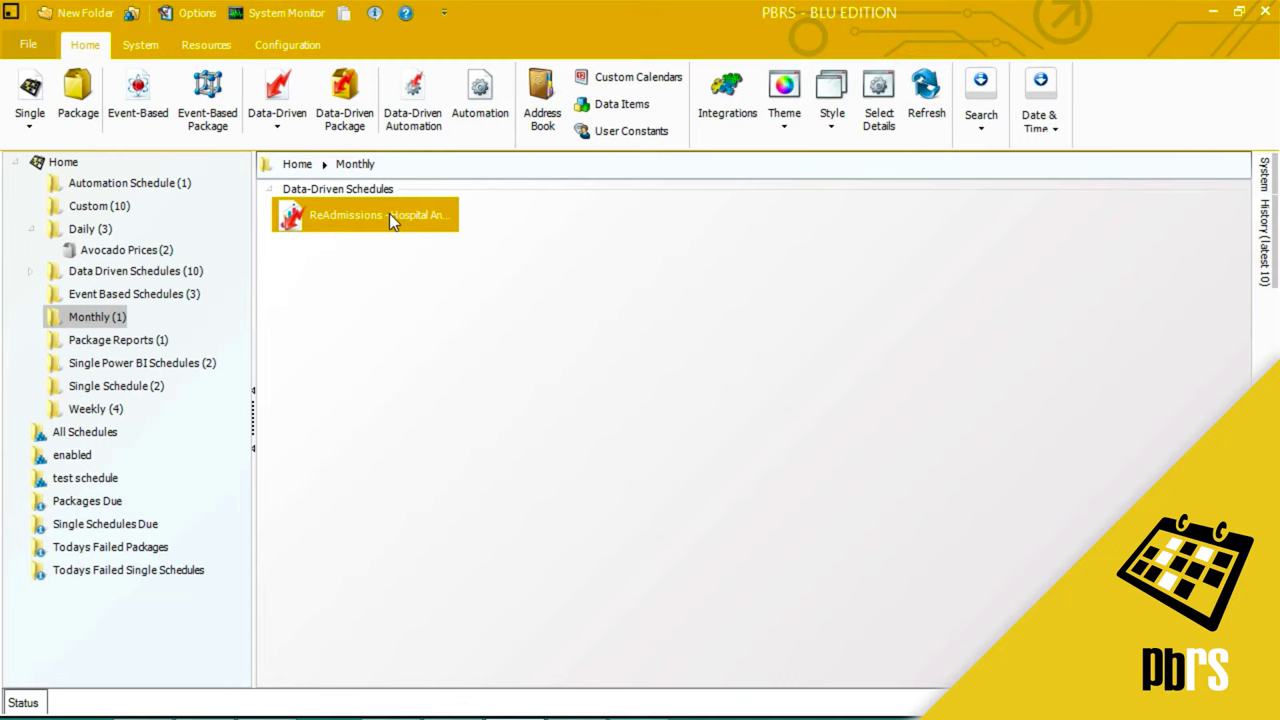
right_click(392, 220)
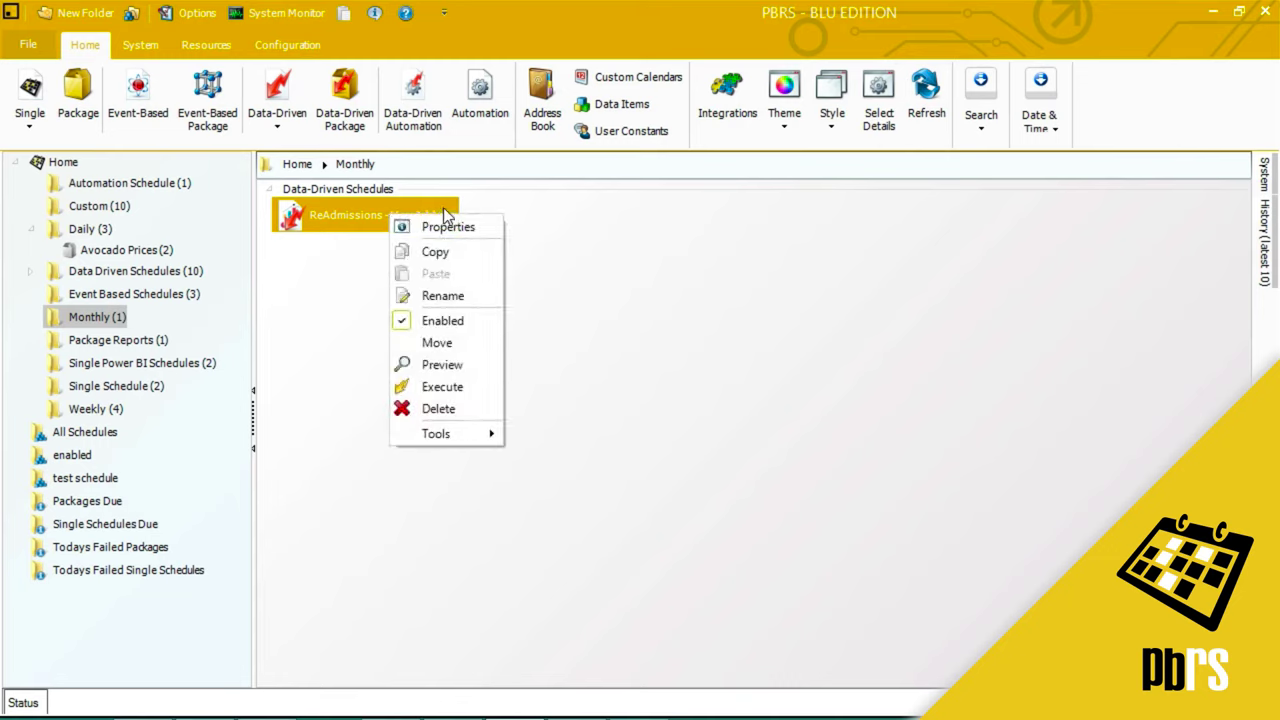
left_click(471, 386)
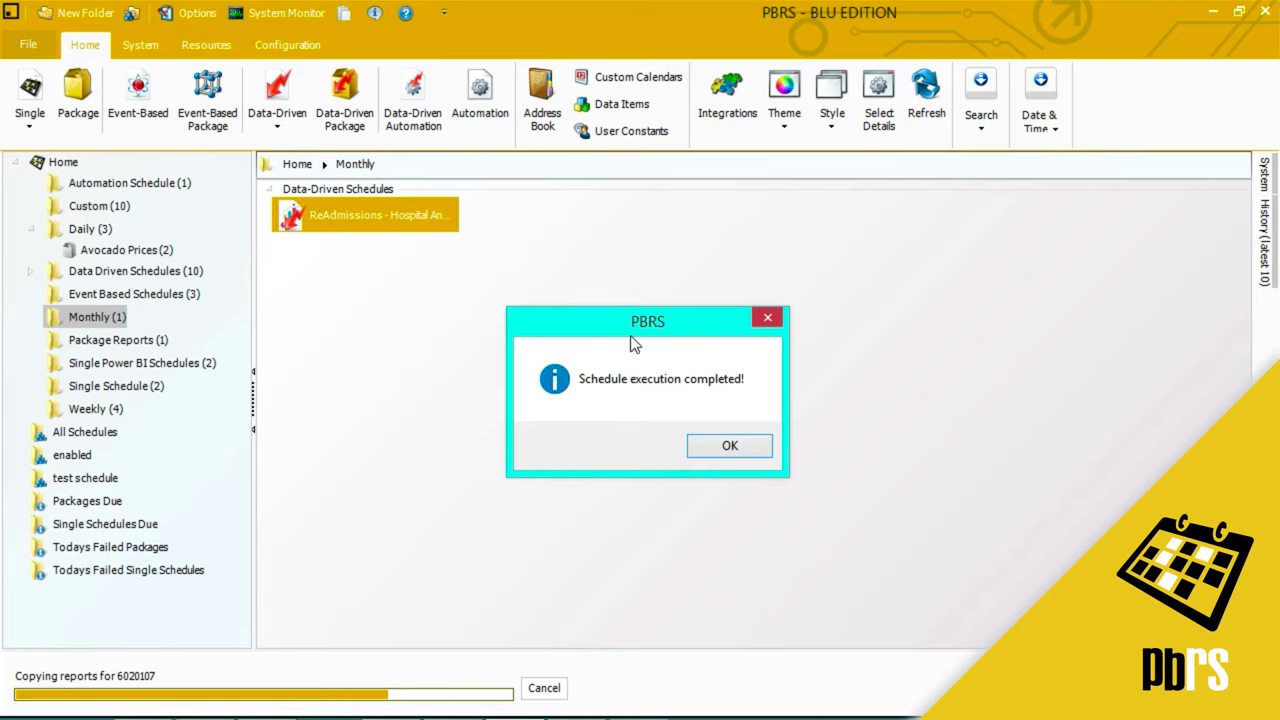
left_click(729, 448)
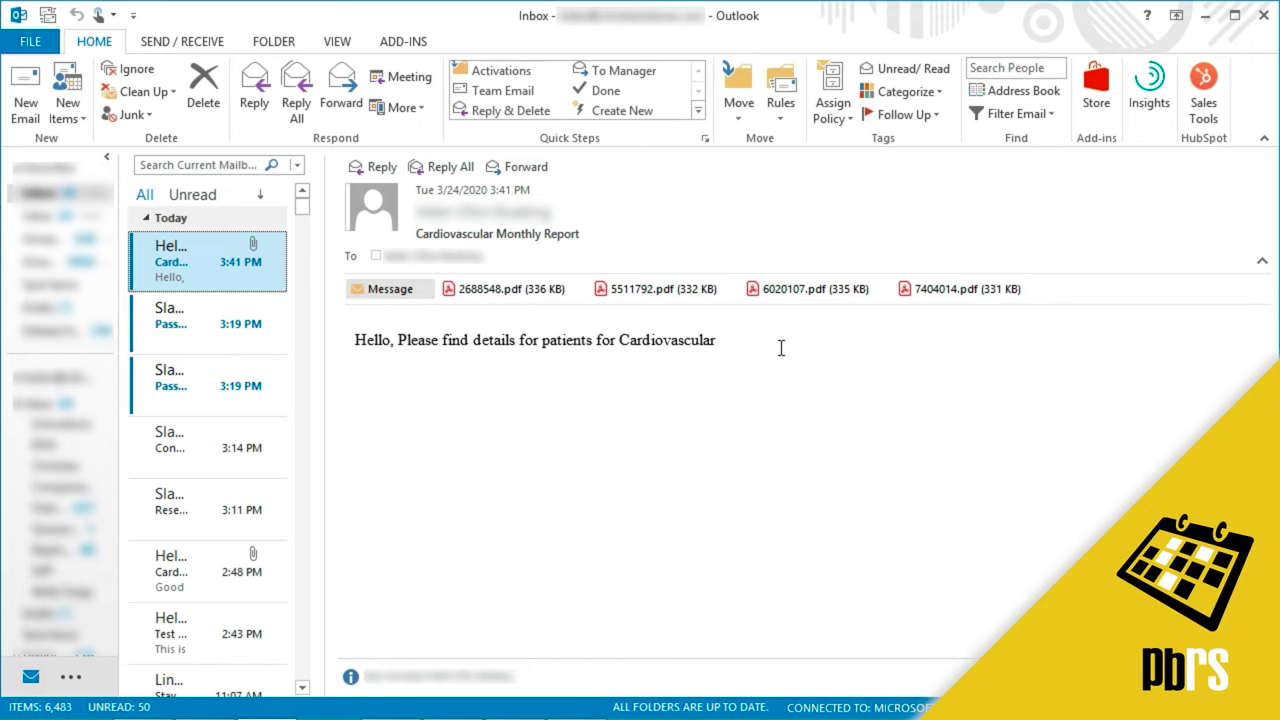
Open the 2688548.pdf attachment and unlock it with the document open password.
double_click(505, 289)
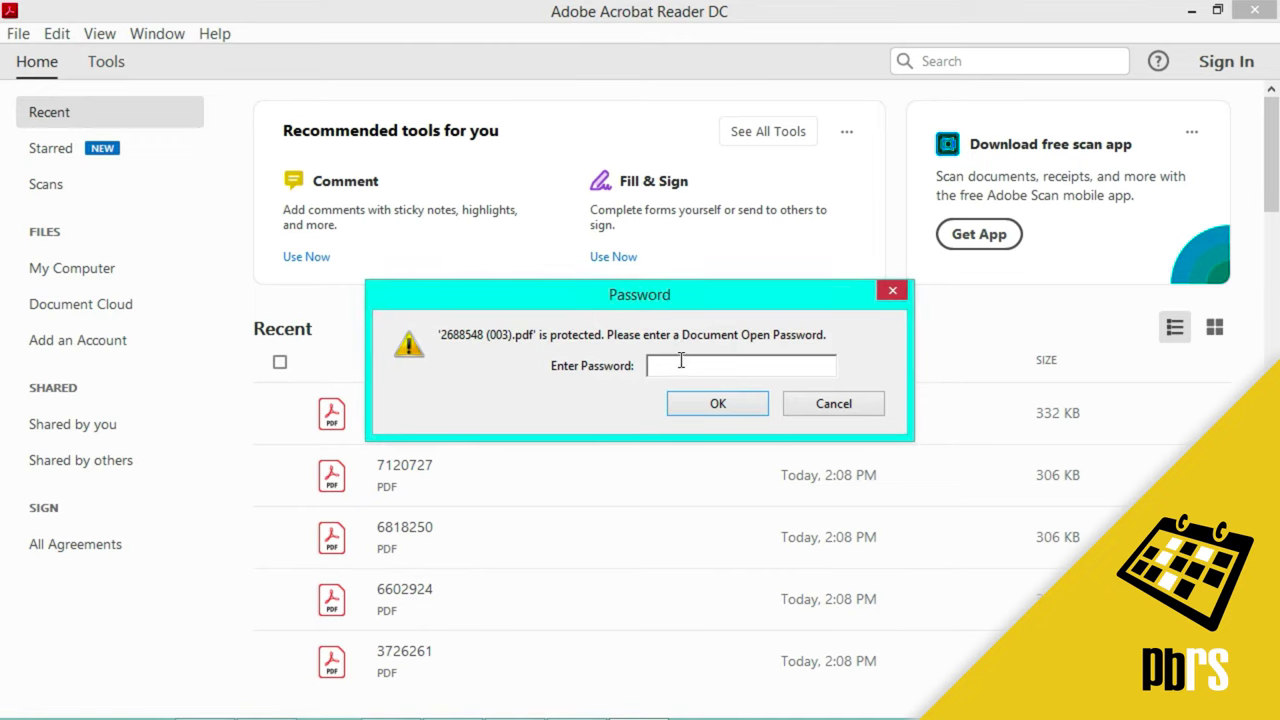
type("******")
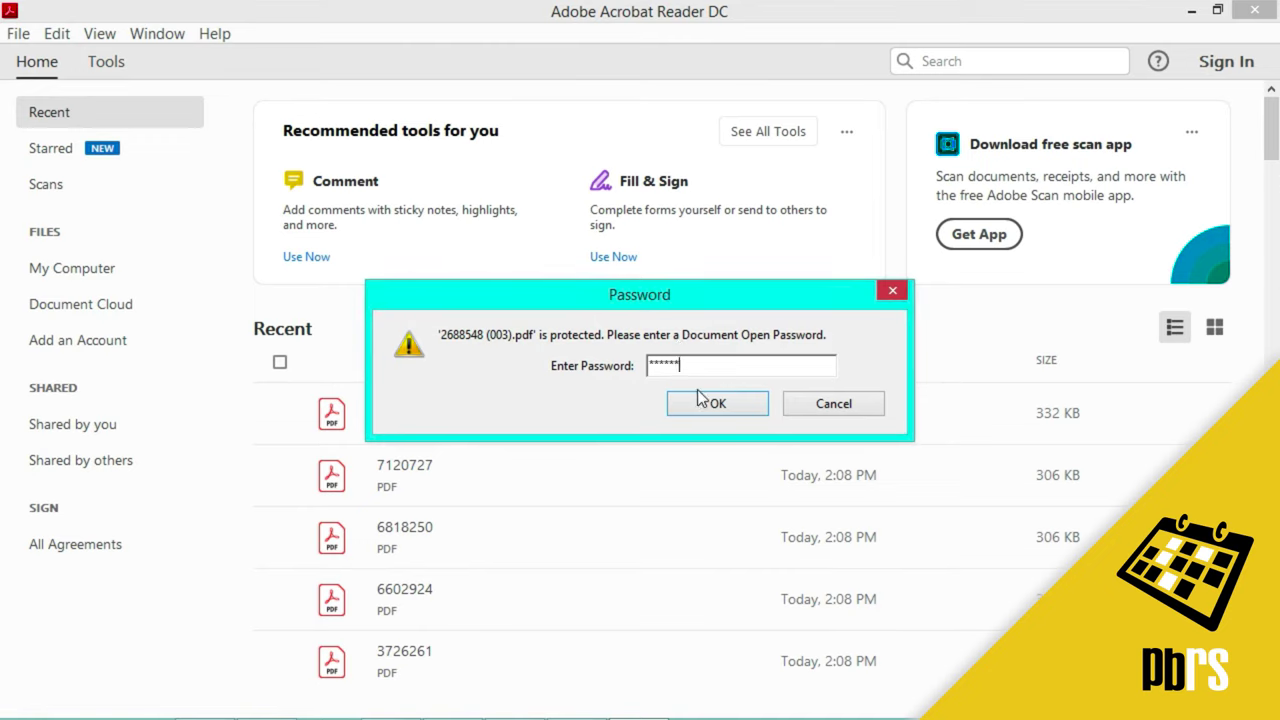
left_click(700, 402)
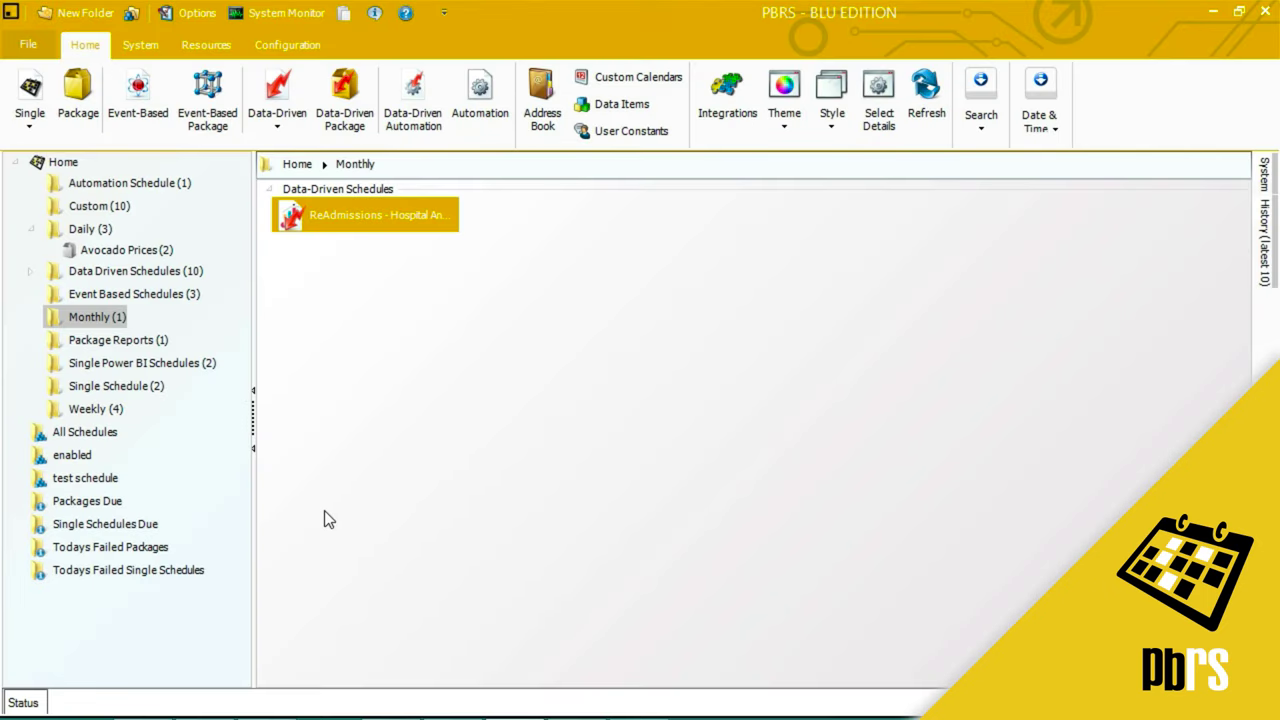
Open the PBRS Reports folder in File Explorer from the taskbar.
mouse_move(215, 714)
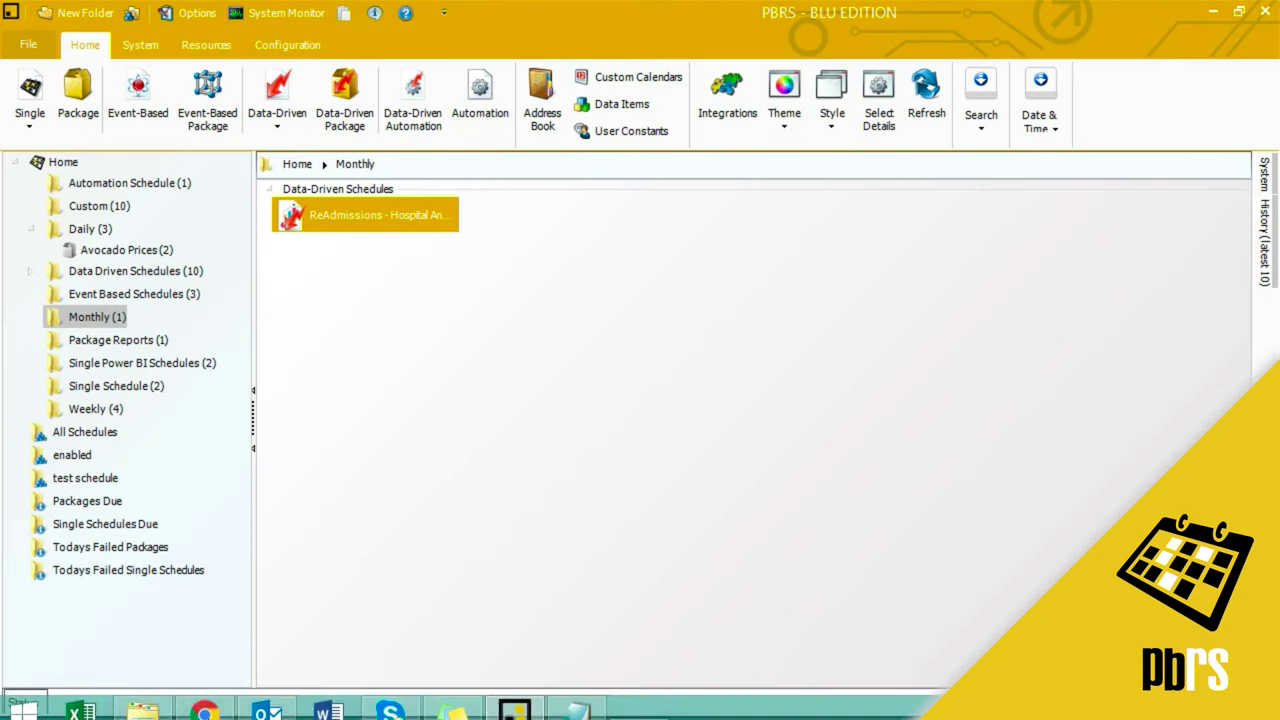
left_click(140, 702)
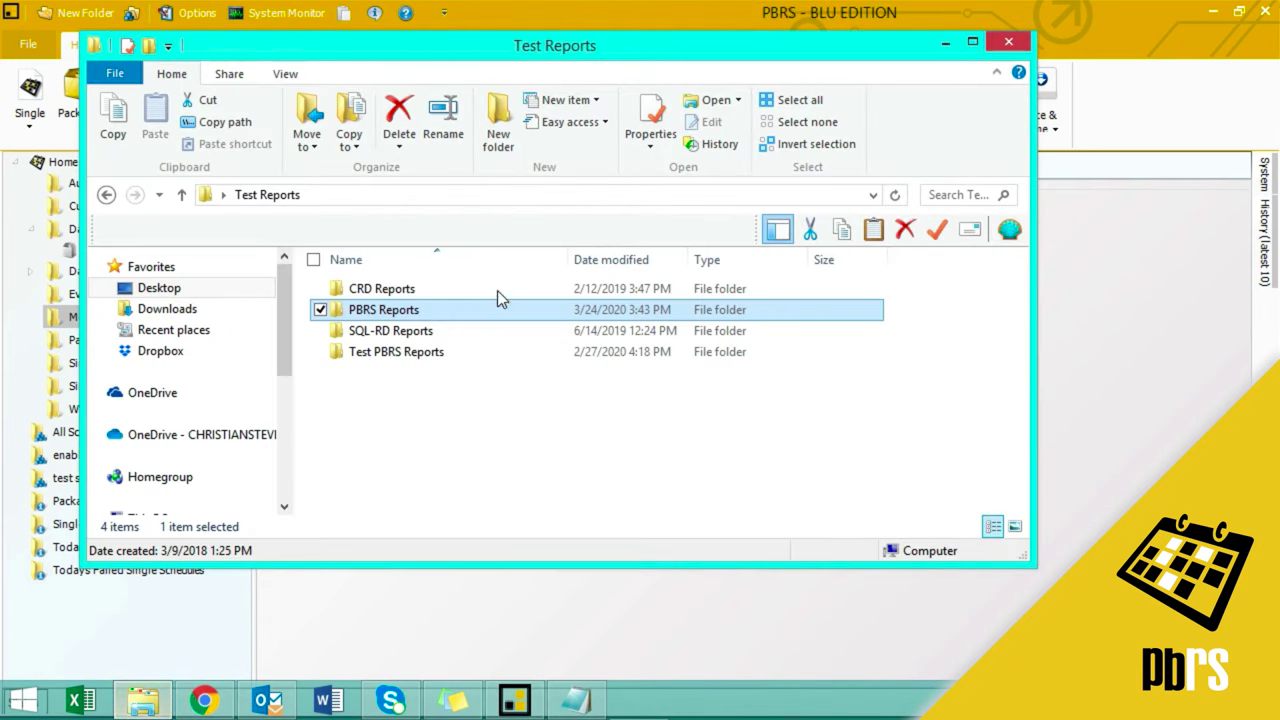
double_click(437, 312)
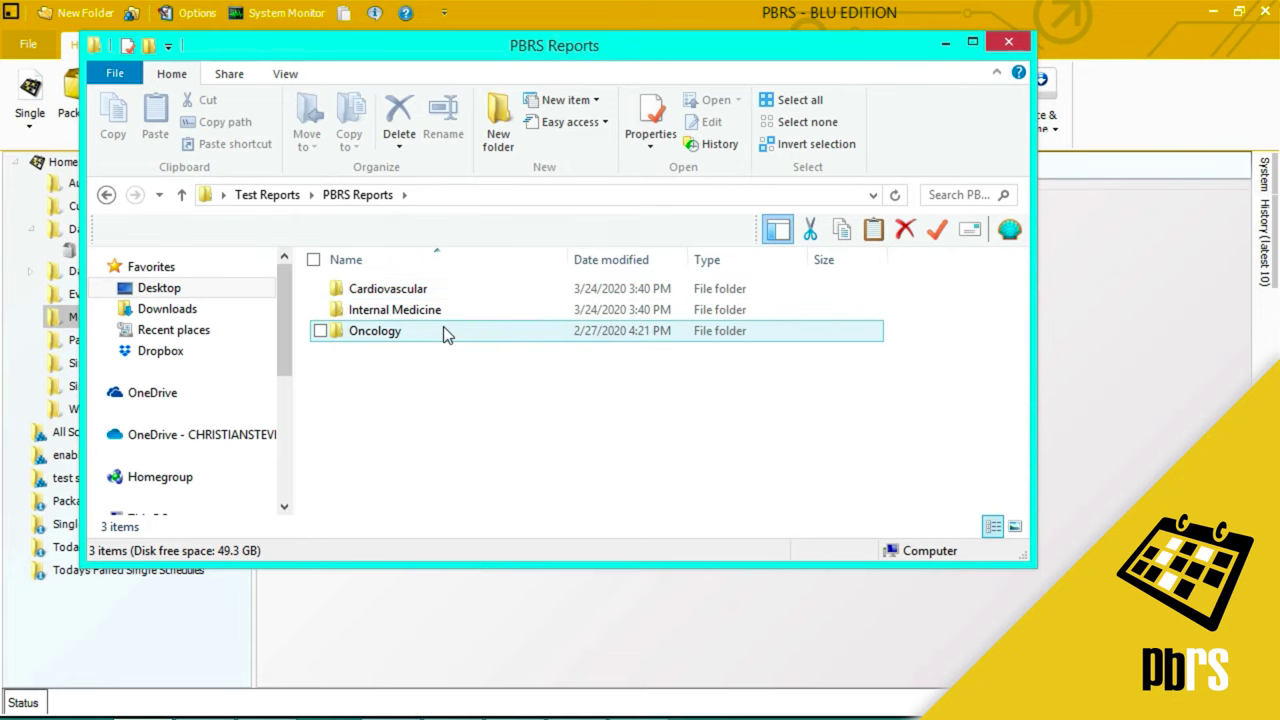
Check the Internal Medicine and Cardiovascular folders, confirming Cardiovascular holds four PDFs.
mouse_move(444, 327)
left_click(449, 309)
left_click(449, 292)
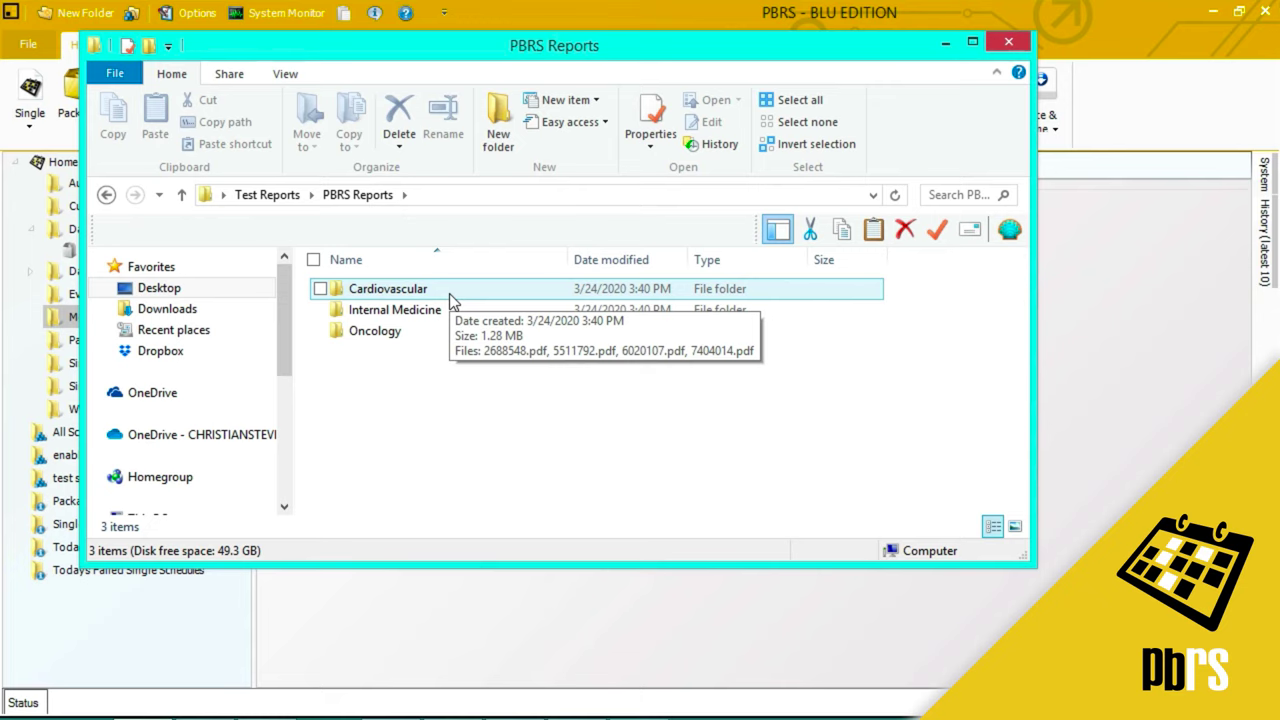
left_click(537, 480)
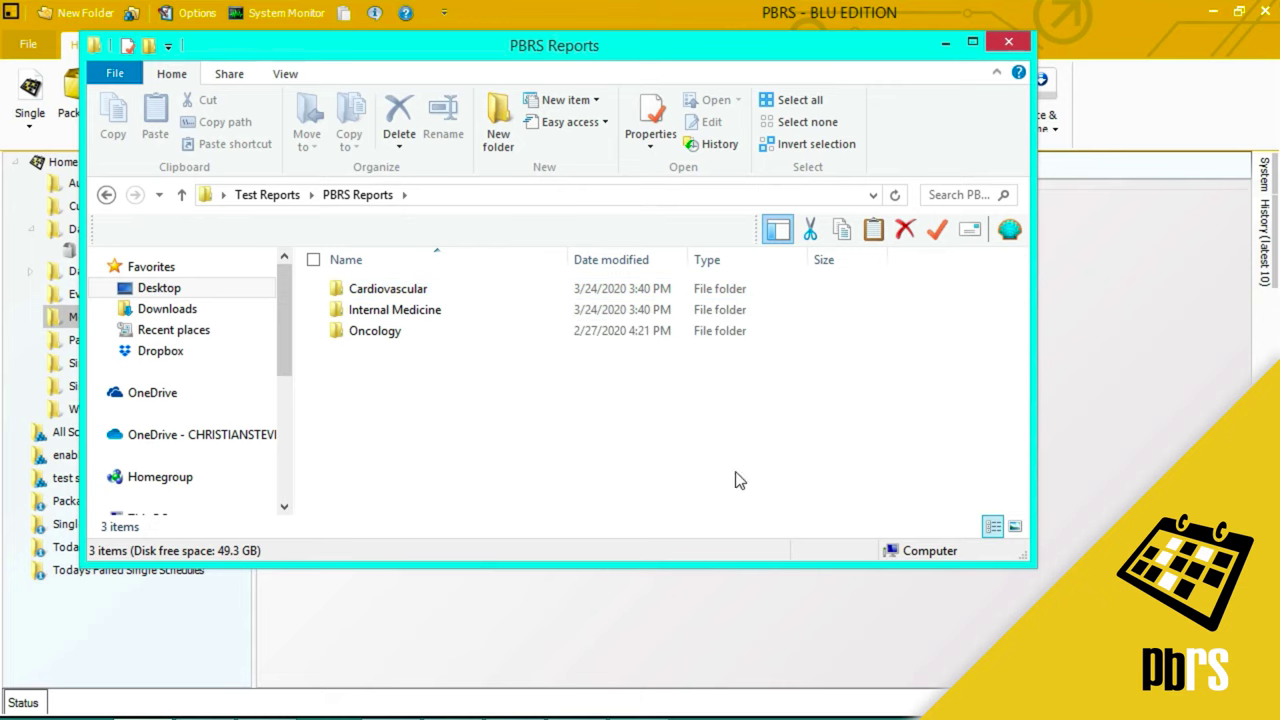
Close the PBRS Reports File Explorer window to return to PBRS.
left_click(1010, 45)
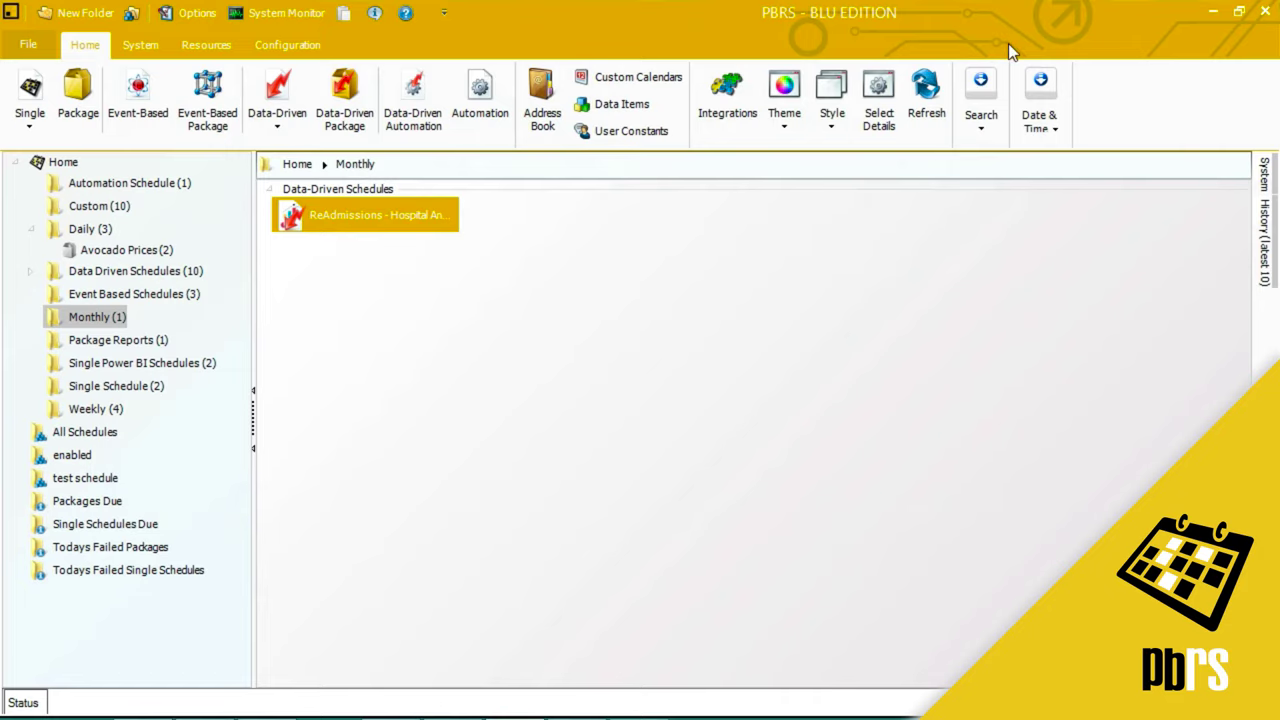